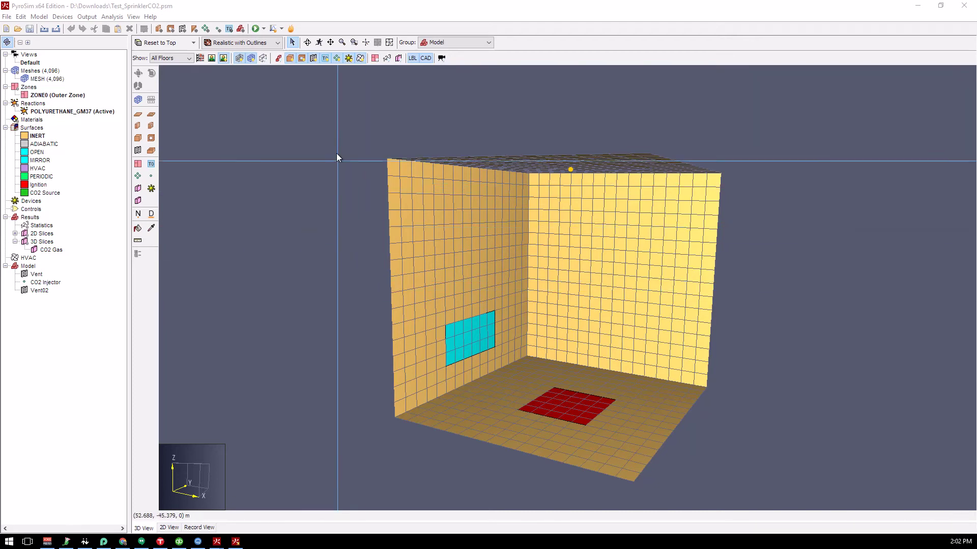
Step: Review the CO2 Source surface's air flow, thermal, geometry, species injection, particle injection and advanced settings
{"action": "middle_click_drag", "start_coordinate": [573, 336], "coordinate": [331, 174]}
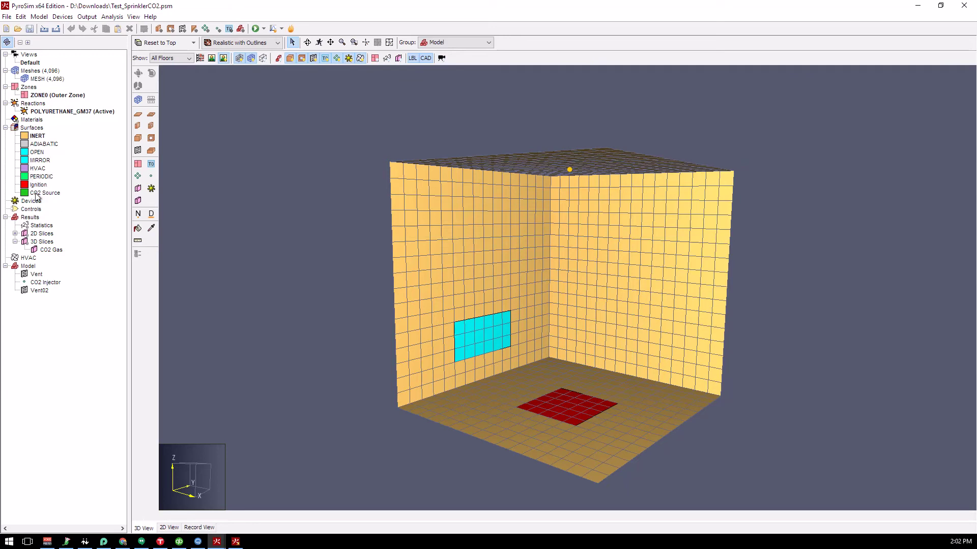
{"action": "double_click", "coordinate": [40, 194]}
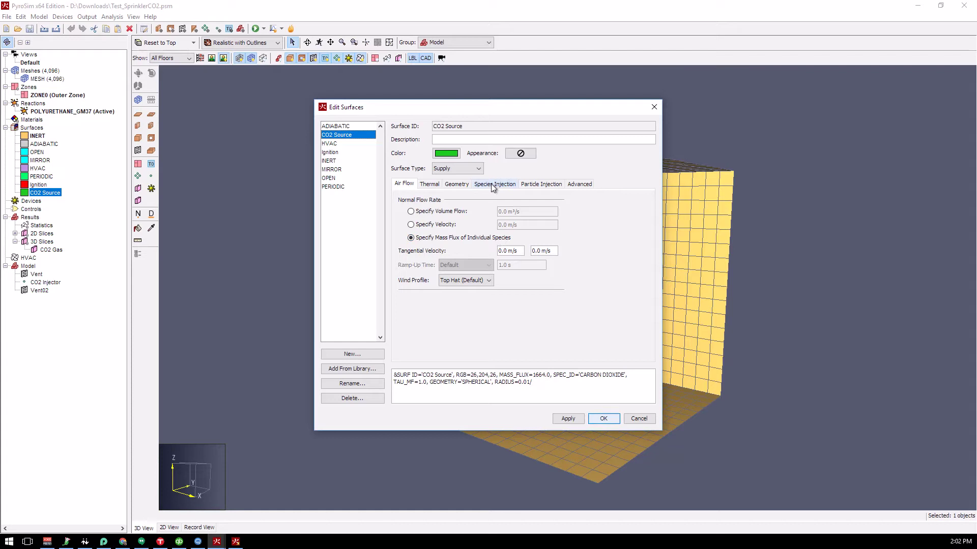
{"action": "left_click", "coordinate": [435, 187]}
{"action": "left_click", "coordinate": [456, 185]}
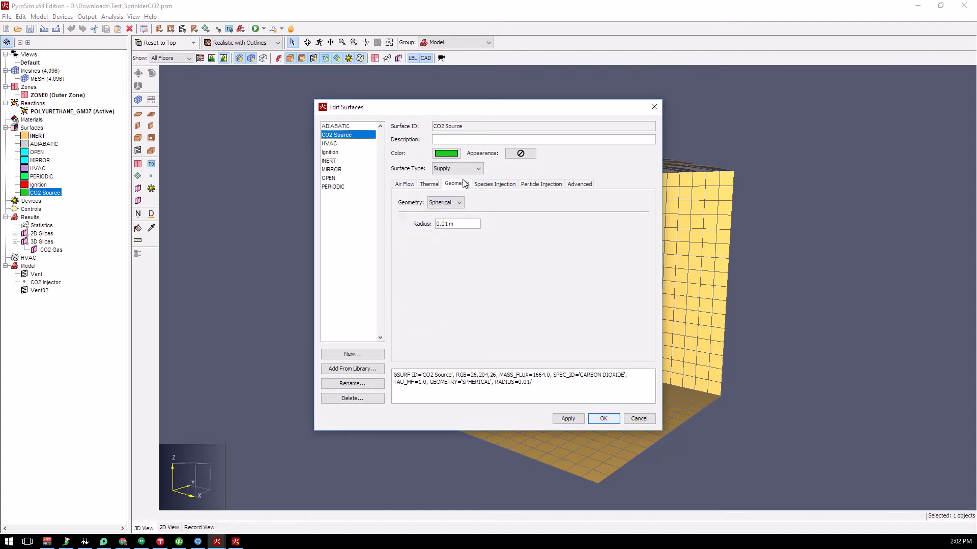
{"action": "left_click", "coordinate": [494, 185]}
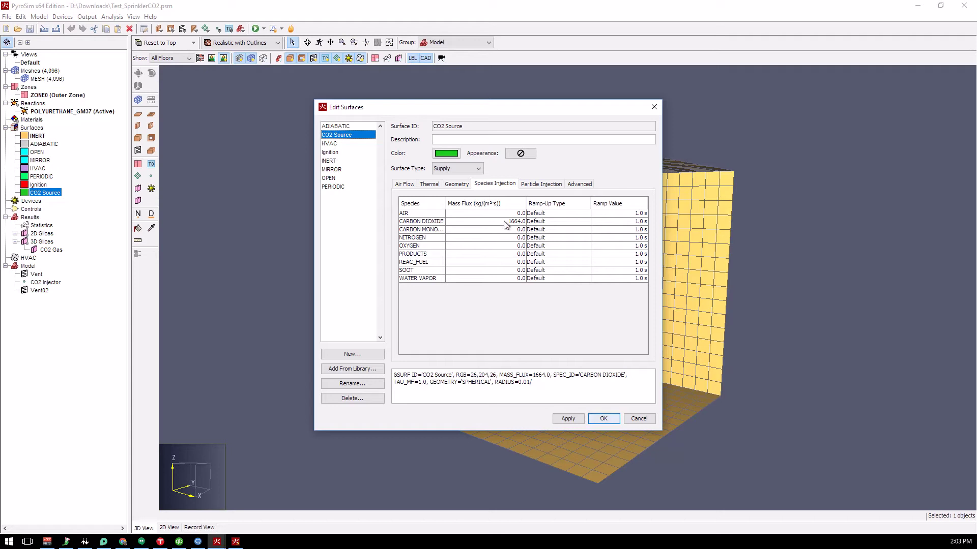
{"action": "left_click", "coordinate": [531, 185]}
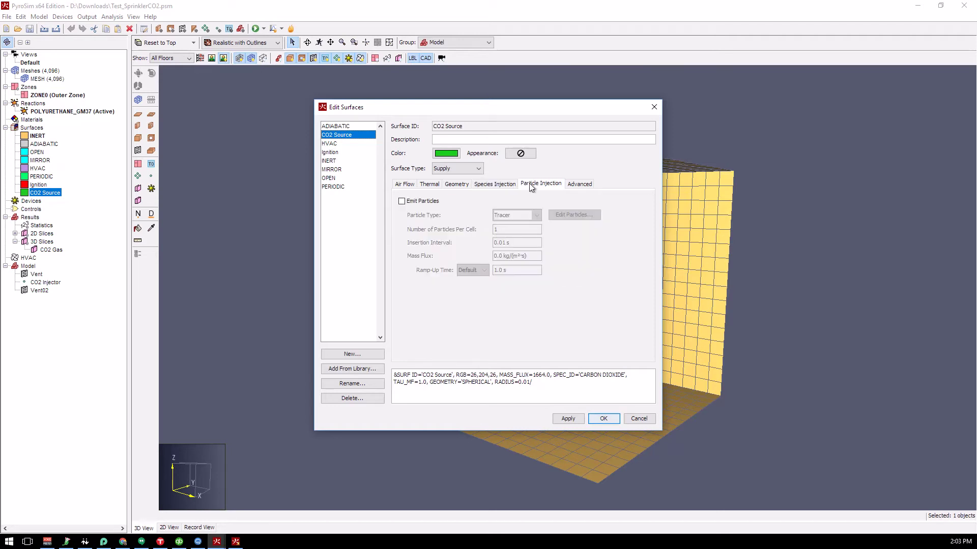
{"action": "left_click", "coordinate": [580, 184]}
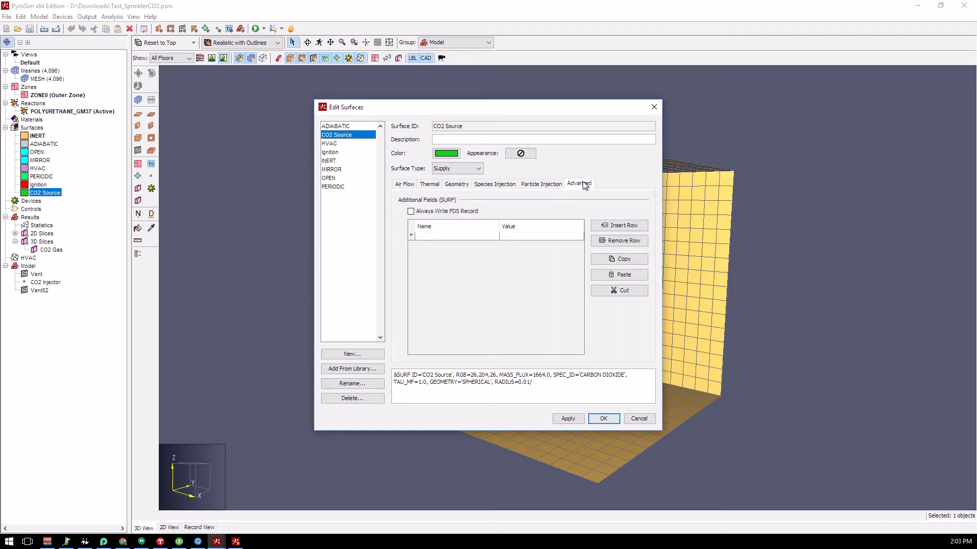
{"action": "left_click", "coordinate": [406, 185]}
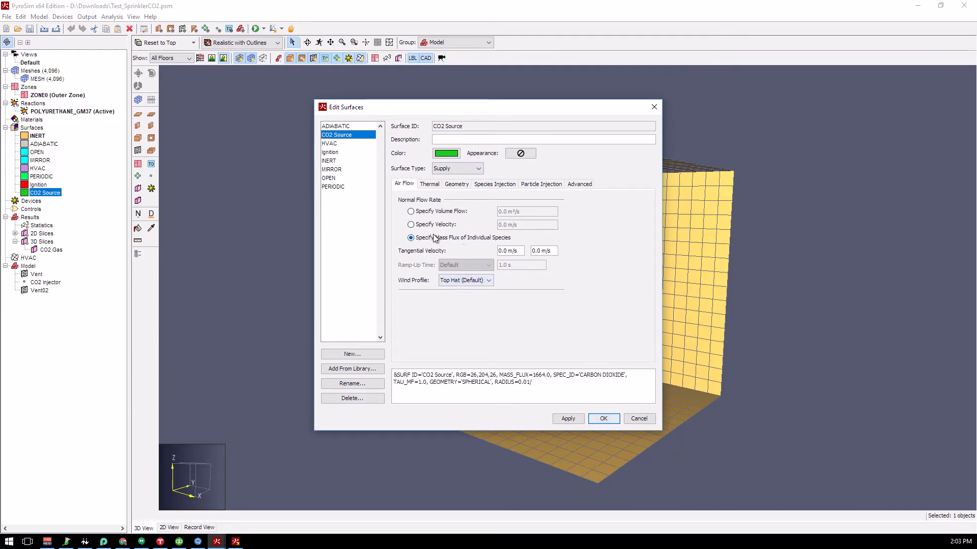
{"action": "left_click", "coordinate": [504, 184]}
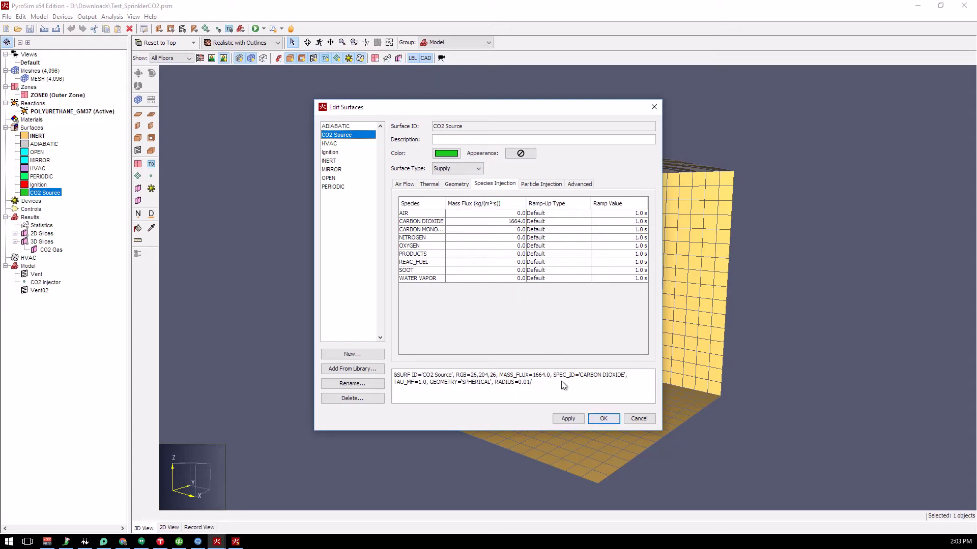
{"action": "left_click", "coordinate": [603, 419]}
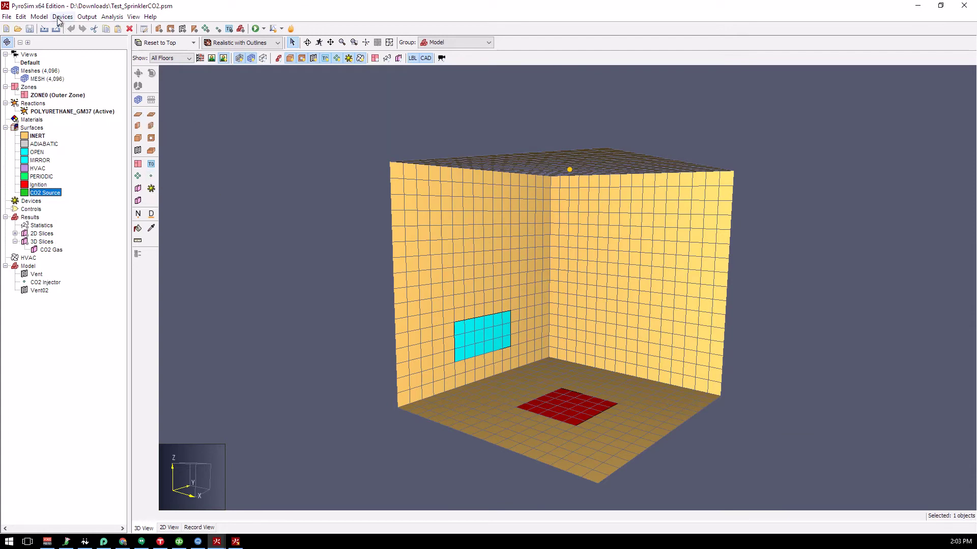
{"action": "left_click", "coordinate": [38, 17]}
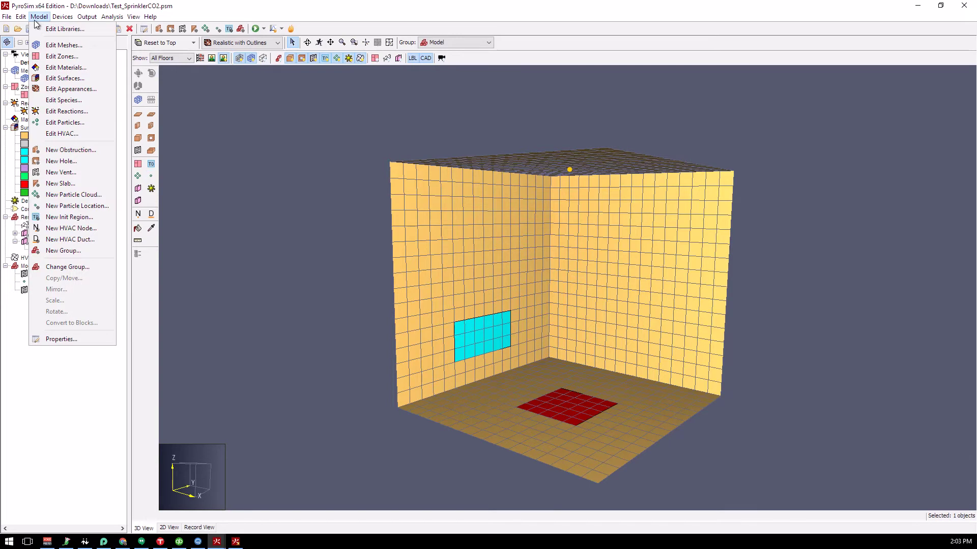
{"action": "left_click", "coordinate": [75, 115]}
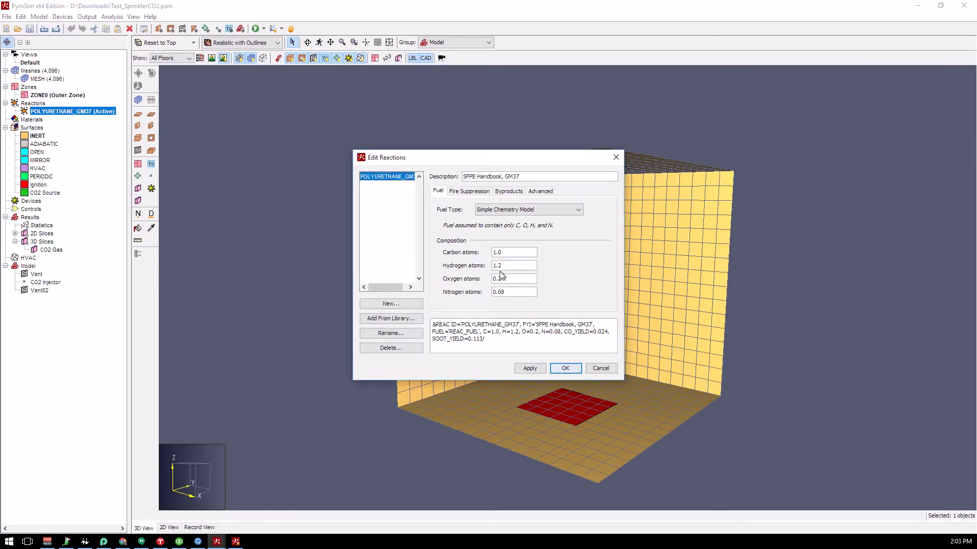
{"action": "left_click", "coordinate": [616, 371]}
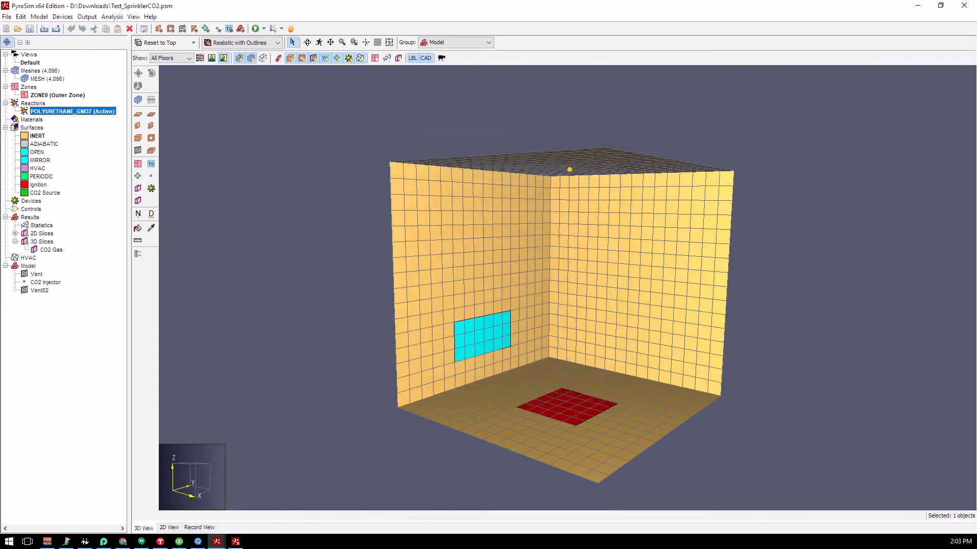
Step: Examine the CO2 Supply particle's surface, movement, drag, coloring, injection and advanced settings
{"action": "left_click", "coordinate": [39, 17]}
{"action": "left_click", "coordinate": [63, 123]}
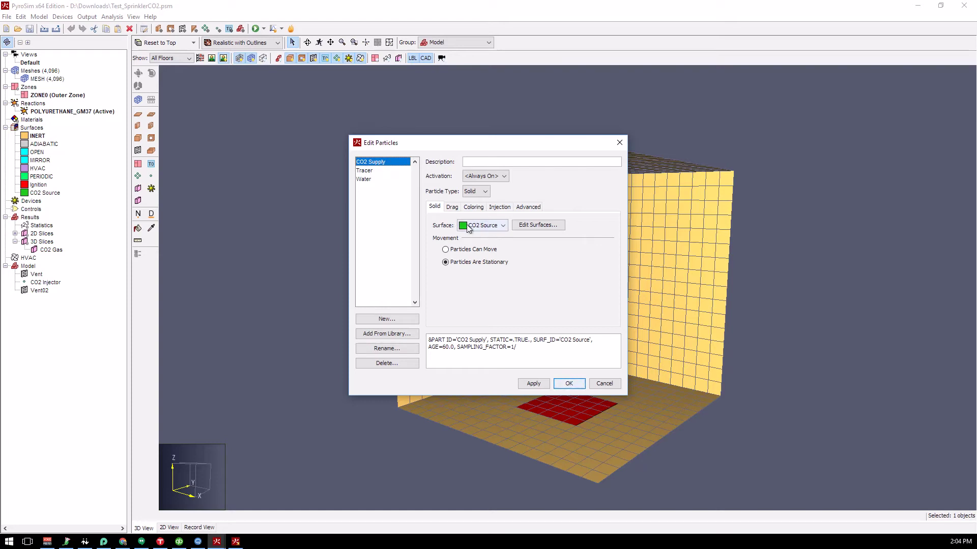
{"action": "left_click", "coordinate": [489, 229]}
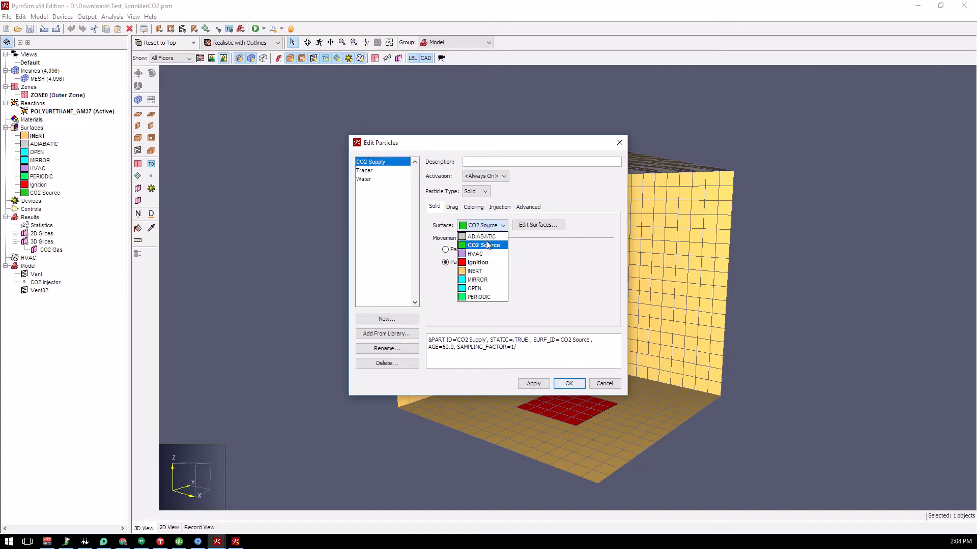
{"action": "left_click", "coordinate": [557, 246]}
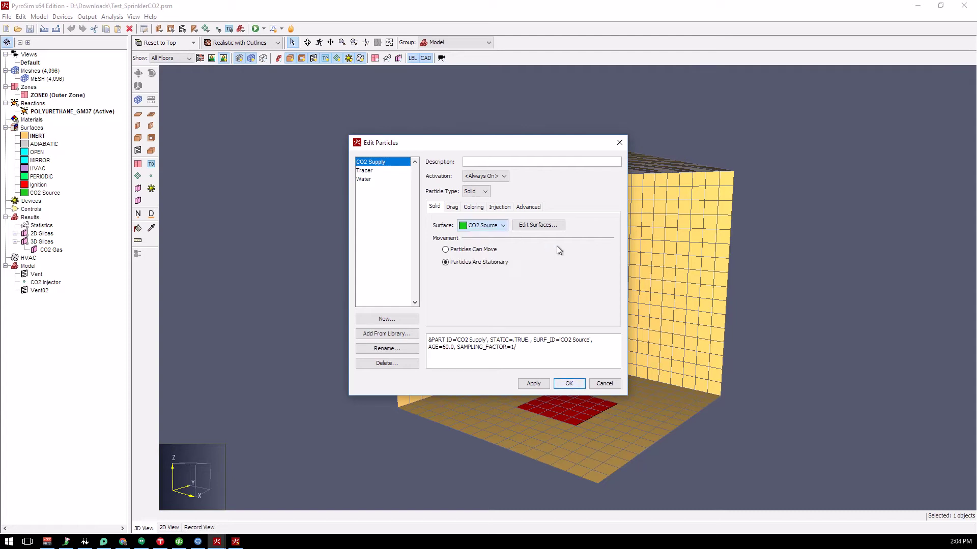
{"action": "left_click", "coordinate": [451, 206]}
{"action": "left_click", "coordinate": [458, 234]}
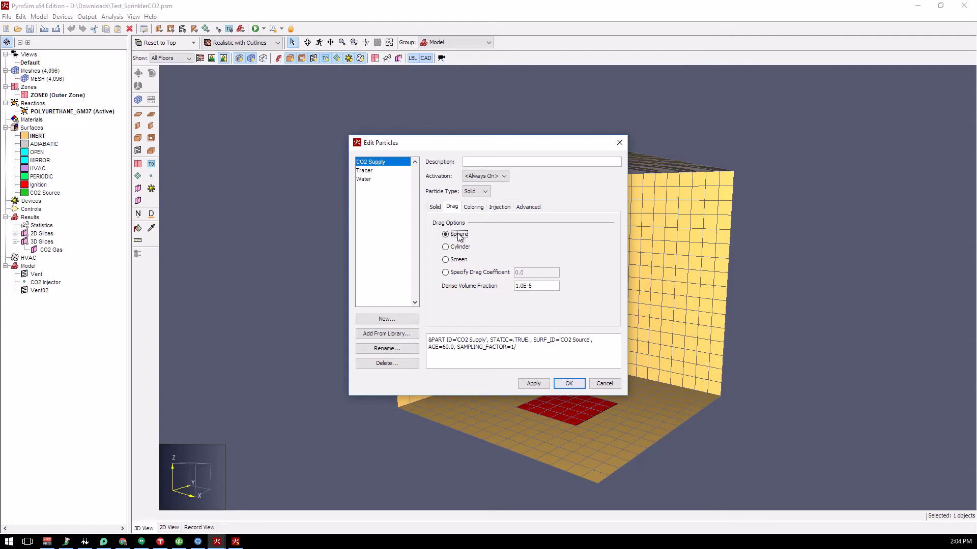
{"action": "left_click", "coordinate": [474, 208]}
{"action": "left_click", "coordinate": [502, 207]}
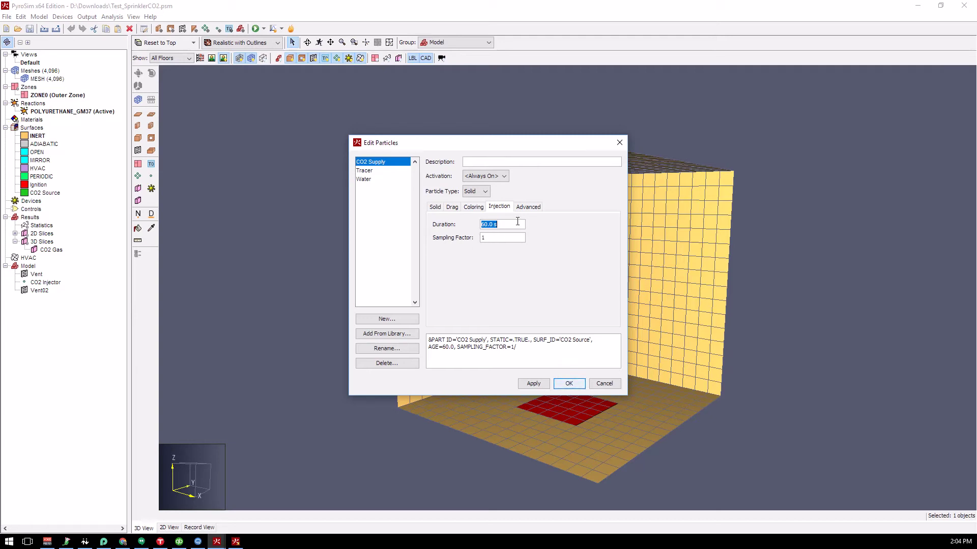
{"action": "left_click", "coordinate": [529, 208]}
{"action": "left_click", "coordinate": [435, 209]}
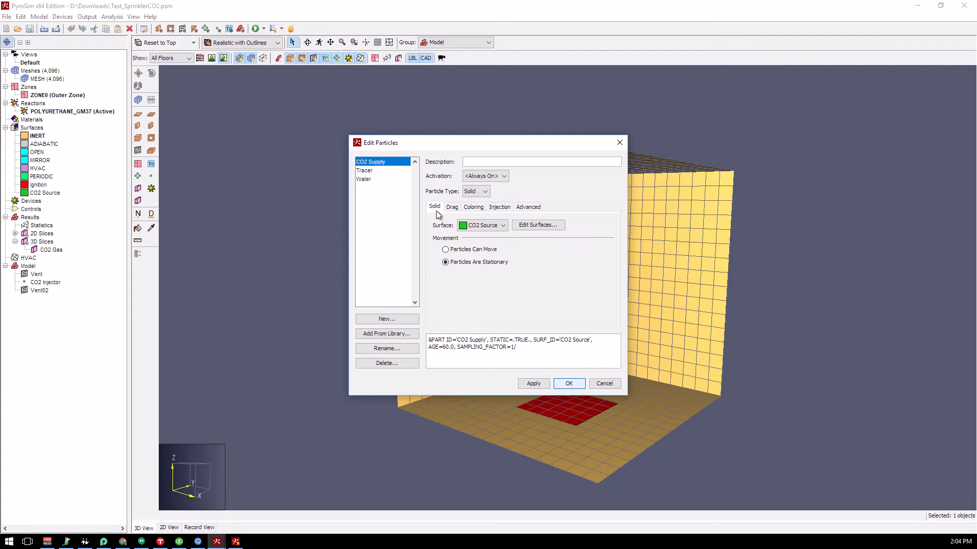
{"action": "left_click", "coordinate": [577, 385]}
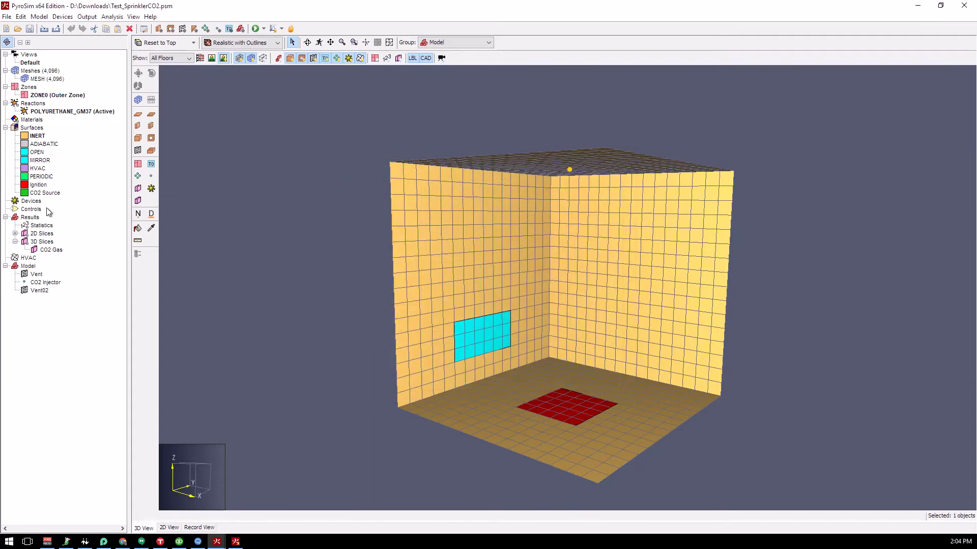
{"action": "left_click", "coordinate": [152, 177]}
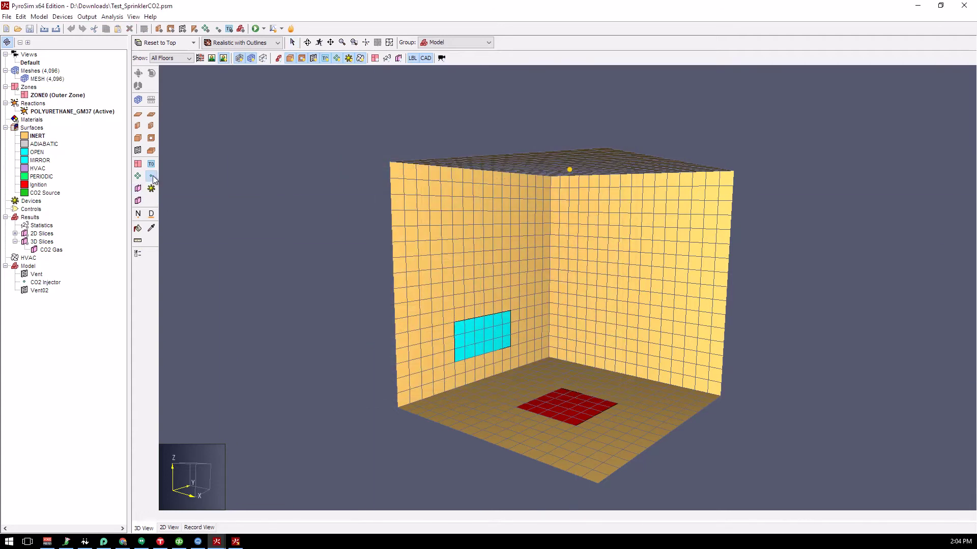
{"action": "left_click", "coordinate": [539, 383]}
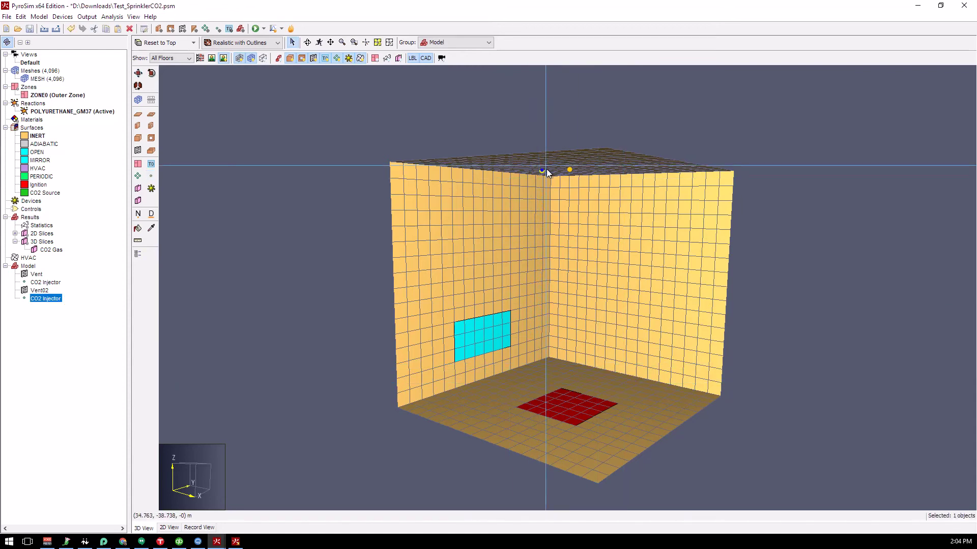
{"action": "key", "text": "Delete"}
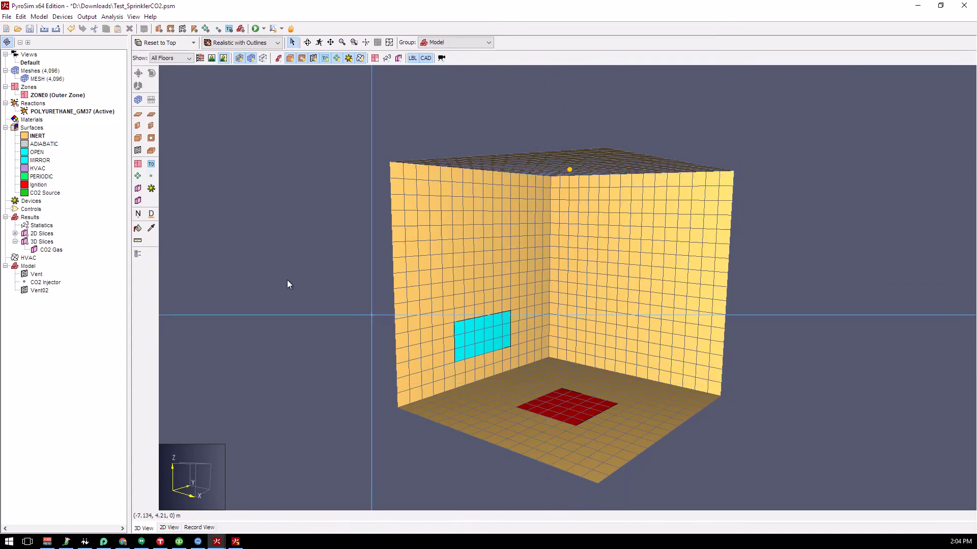
Step: Set the particle location tool to use the CO2 Supply particle, and leave the tool without placing a point
{"action": "left_click", "coordinate": [151, 176]}
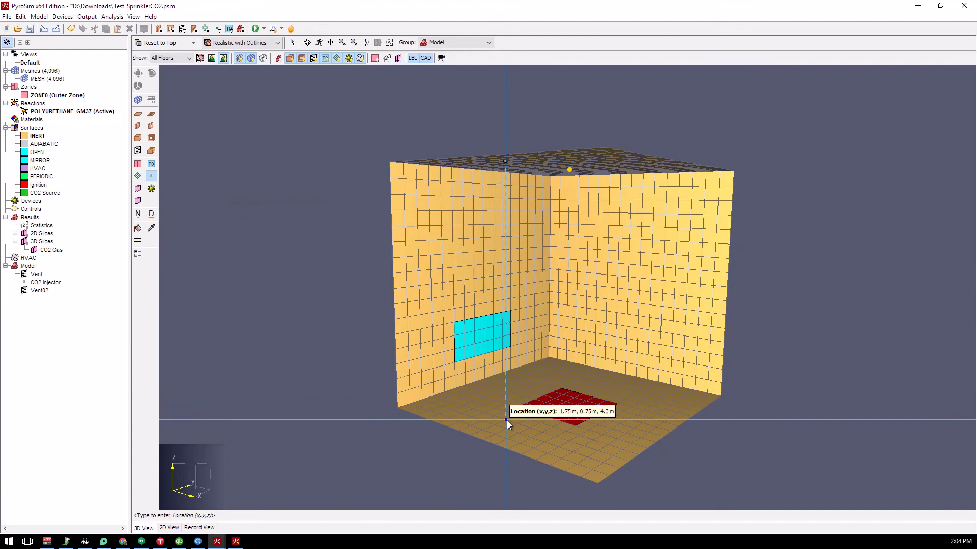
{"action": "right_click", "coordinate": [566, 409]}
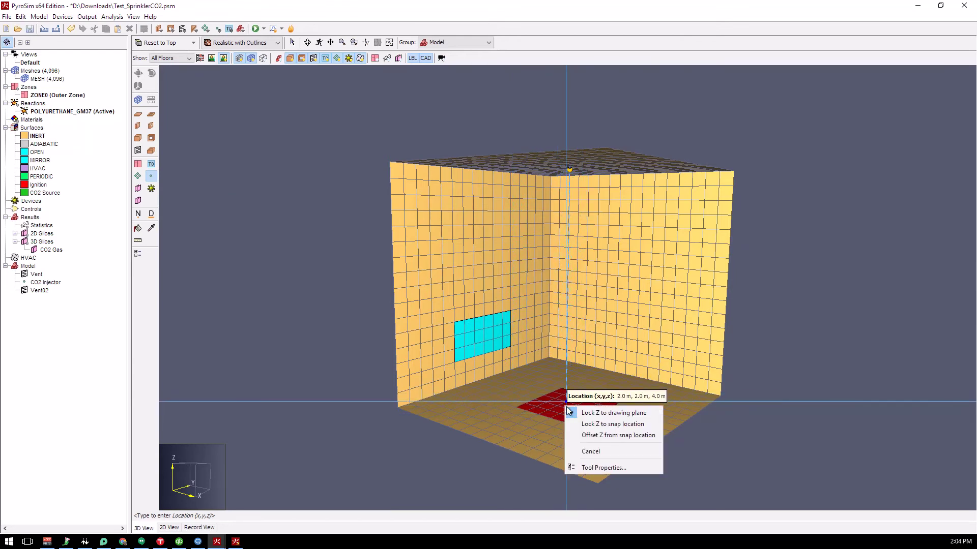
{"action": "left_click", "coordinate": [605, 468]}
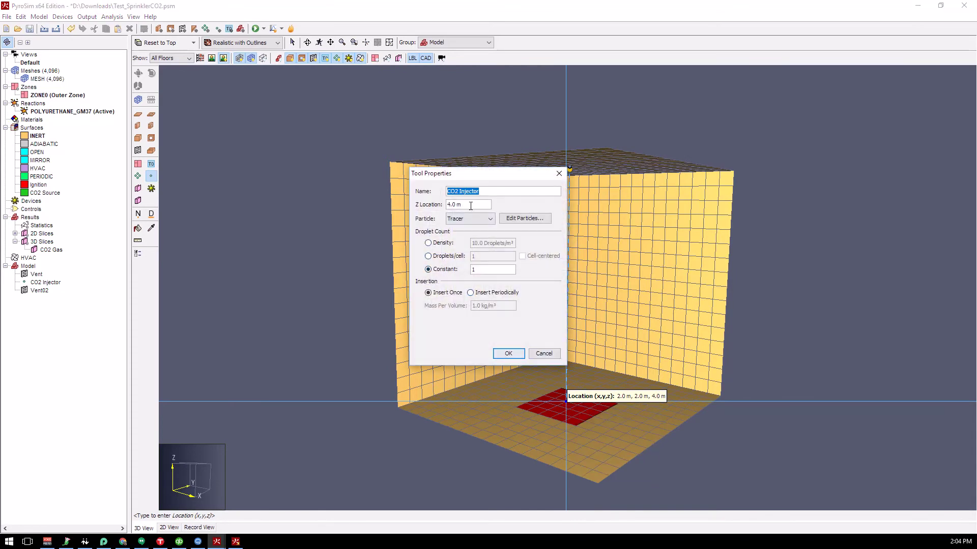
{"action": "key", "text": "Tab"}
{"action": "left_click", "coordinate": [476, 218]}
{"action": "left_click", "coordinate": [471, 230]}
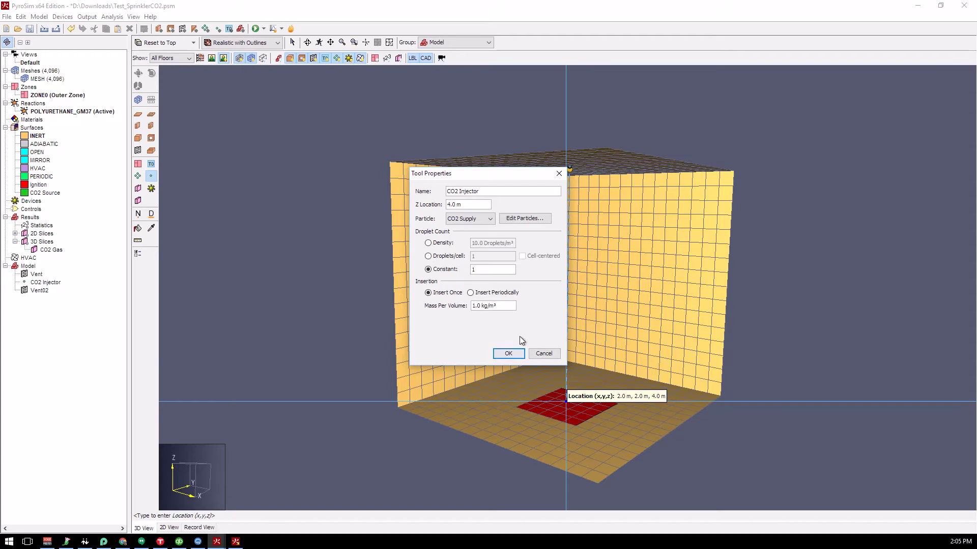
{"action": "left_click", "coordinate": [530, 219]}
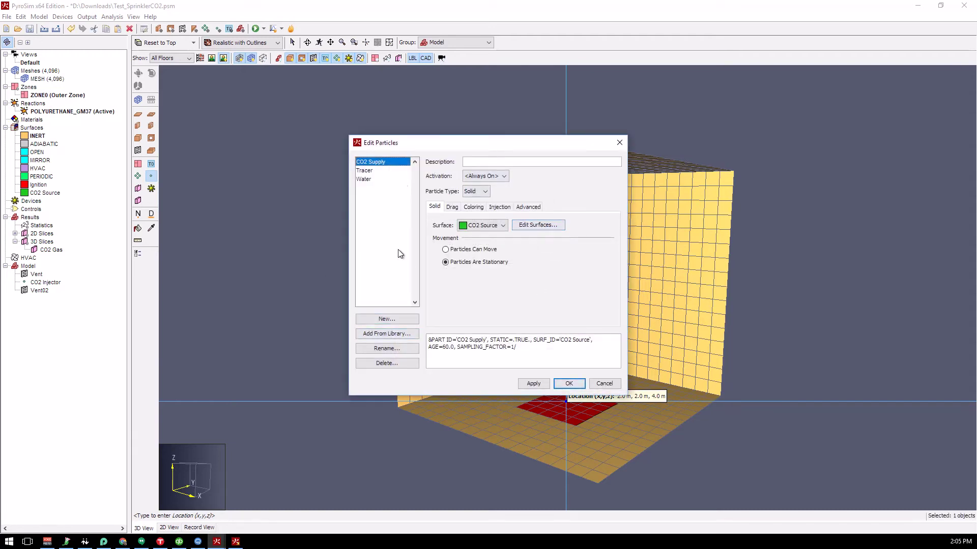
{"action": "left_click", "coordinate": [606, 384]}
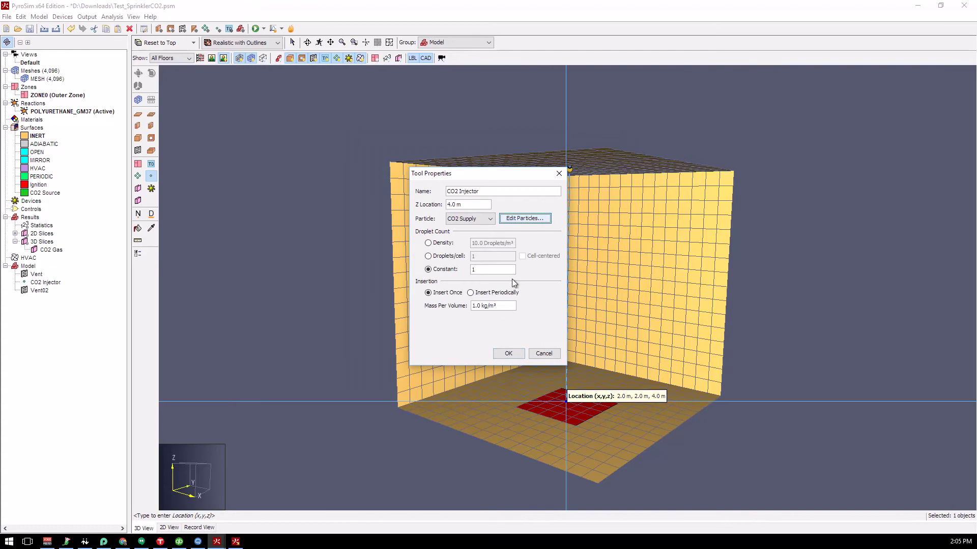
{"action": "left_click", "coordinate": [508, 354]}
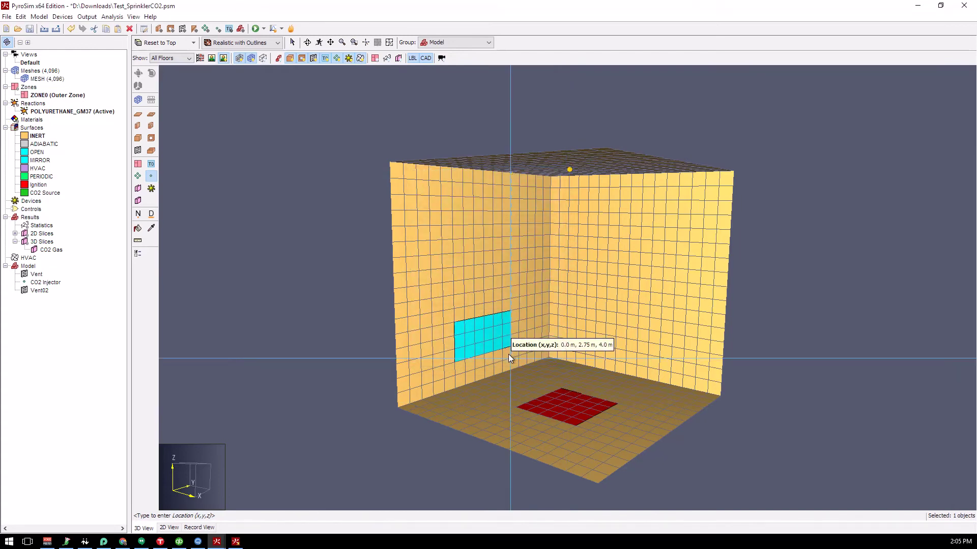
{"action": "left_click", "coordinate": [568, 405]}
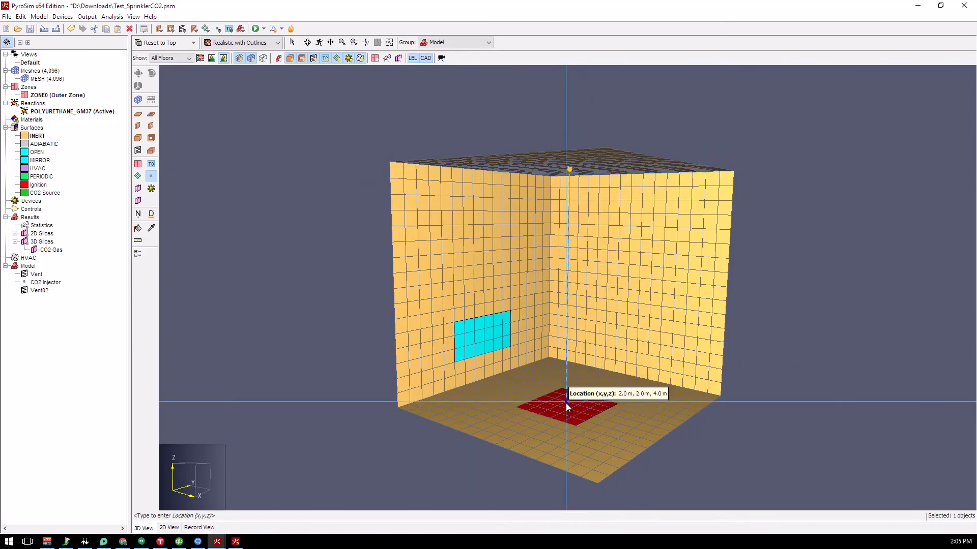
{"action": "key", "text": "Escape"}
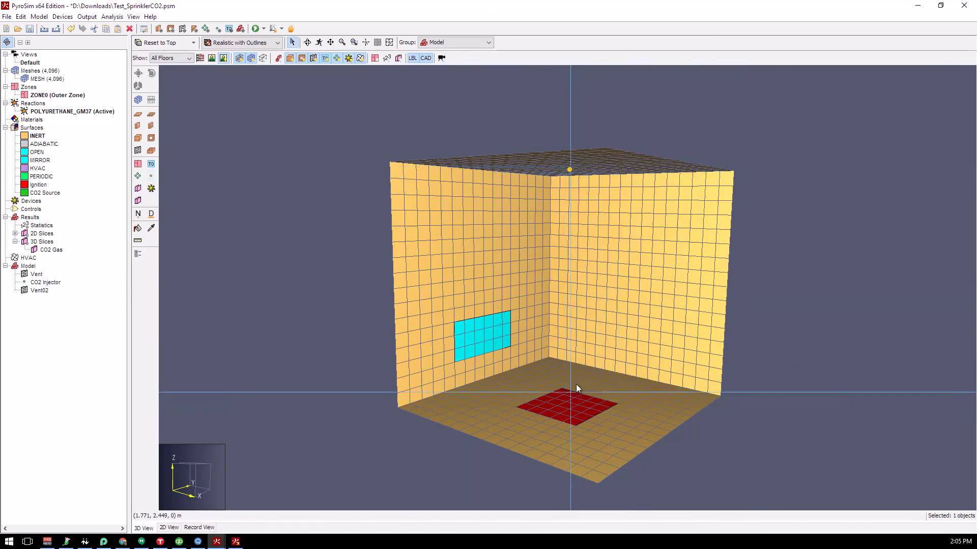
Step: Review the ceiling CO2 Injector's particle, droplet count, insertion and location settings
{"action": "left_click", "coordinate": [570, 170]}
{"action": "double_click", "coordinate": [569, 169]}
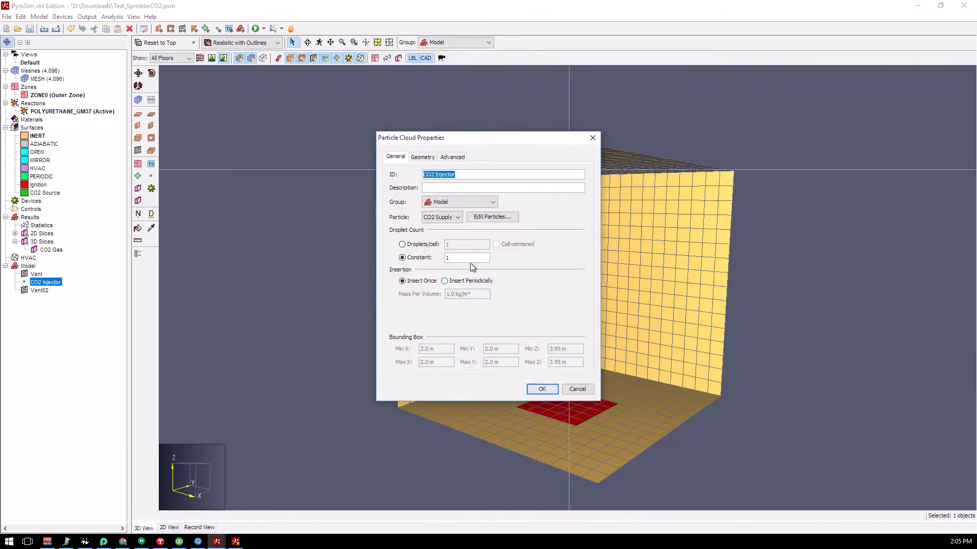
{"action": "left_click", "coordinate": [423, 157]}
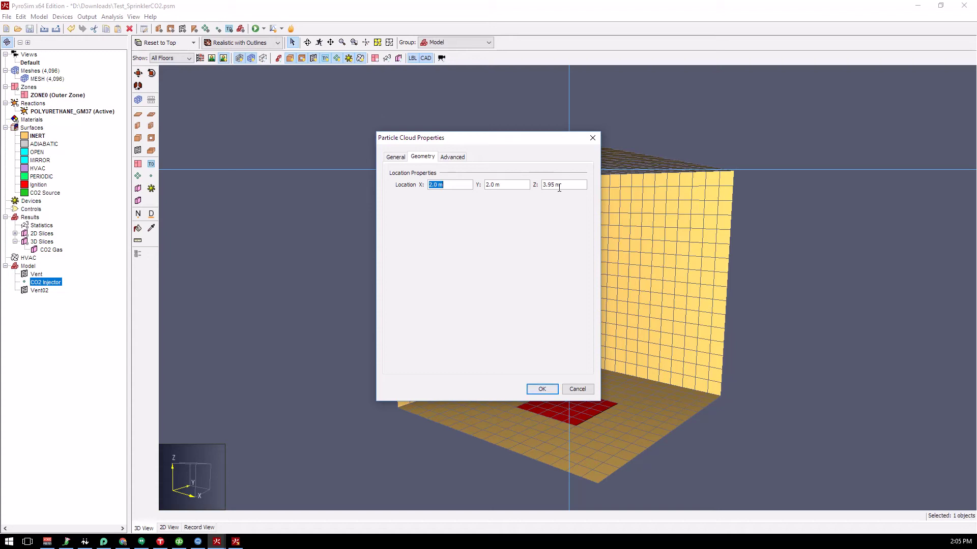
{"action": "left_click", "coordinate": [395, 156]}
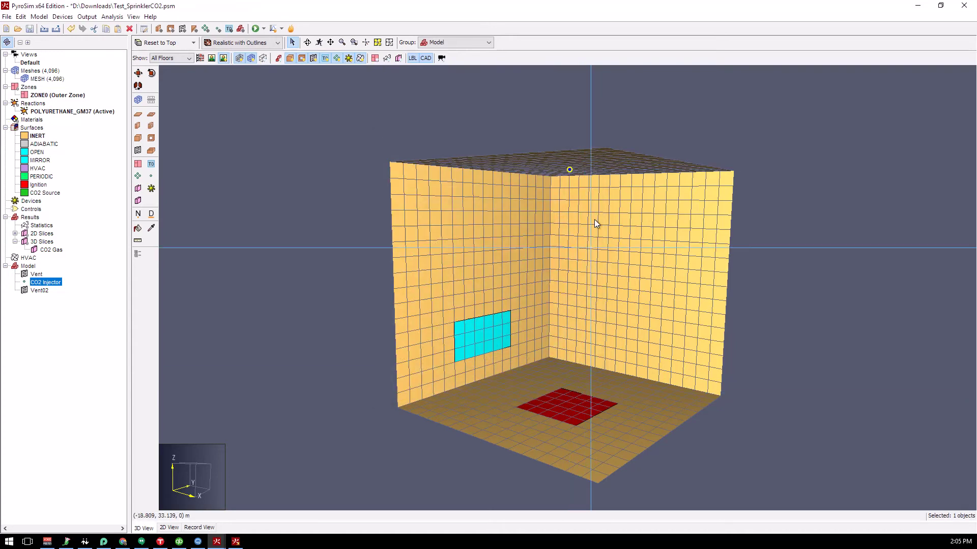
Step: Trace the CO2 Injector's link to its CO2 Supply particle and that particle's surface, leaving all settings as they are
{"action": "double_click", "coordinate": [46, 282]}
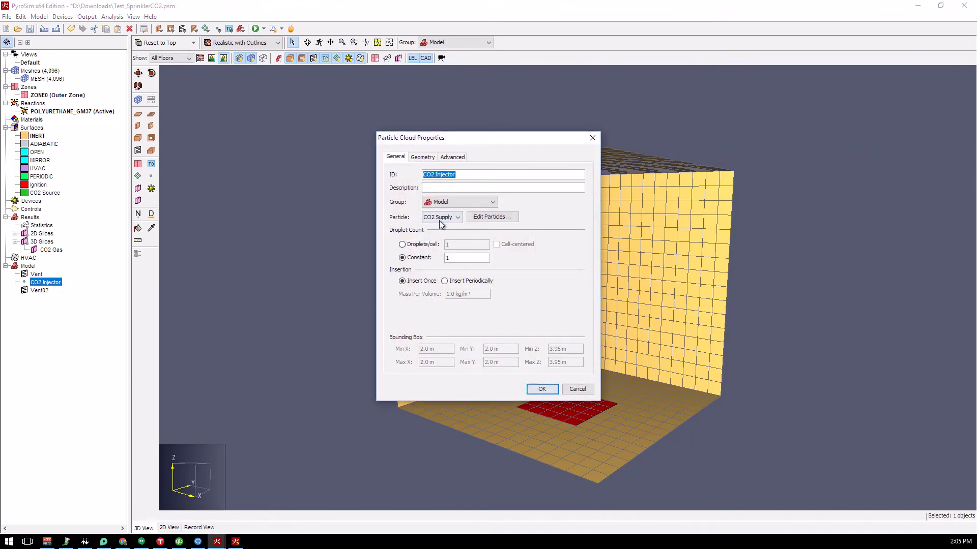
{"action": "left_click", "coordinate": [481, 217]}
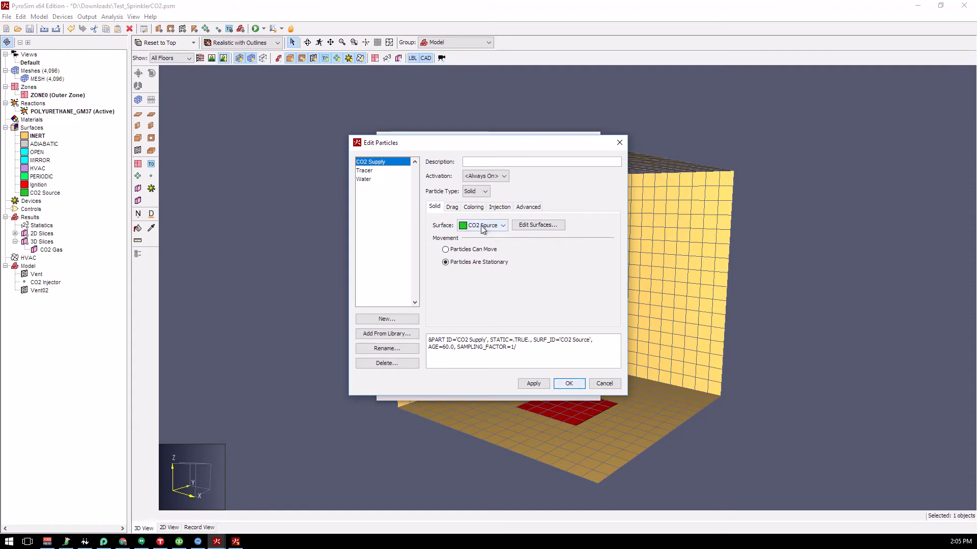
{"action": "left_click", "coordinate": [604, 384]}
{"action": "left_click", "coordinate": [580, 389]}
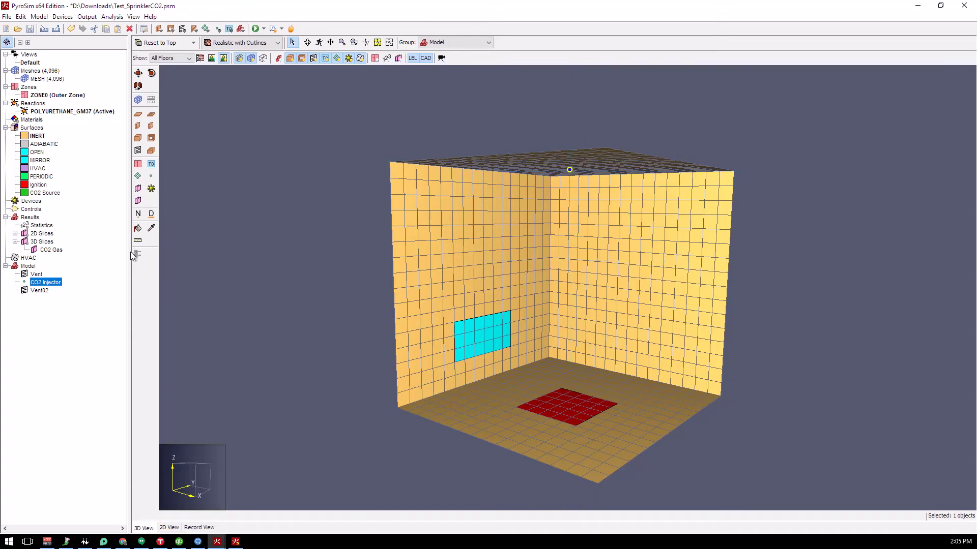
Step: Display the slices in the model and check the CO2 Gas 3D slice's extents and gas phase quantity
{"action": "left_click", "coordinate": [398, 57]}
{"action": "left_click", "coordinate": [41, 250]}
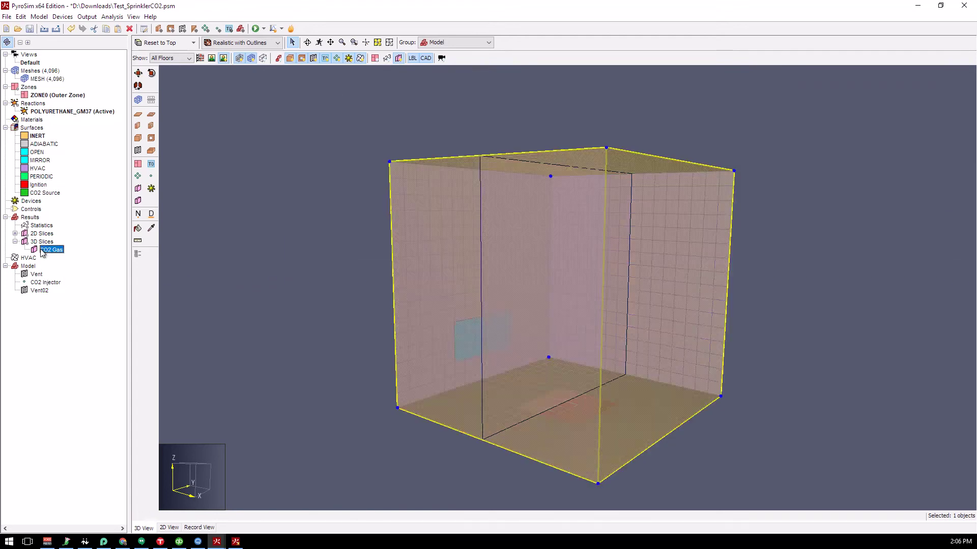
{"action": "double_click", "coordinate": [47, 250]}
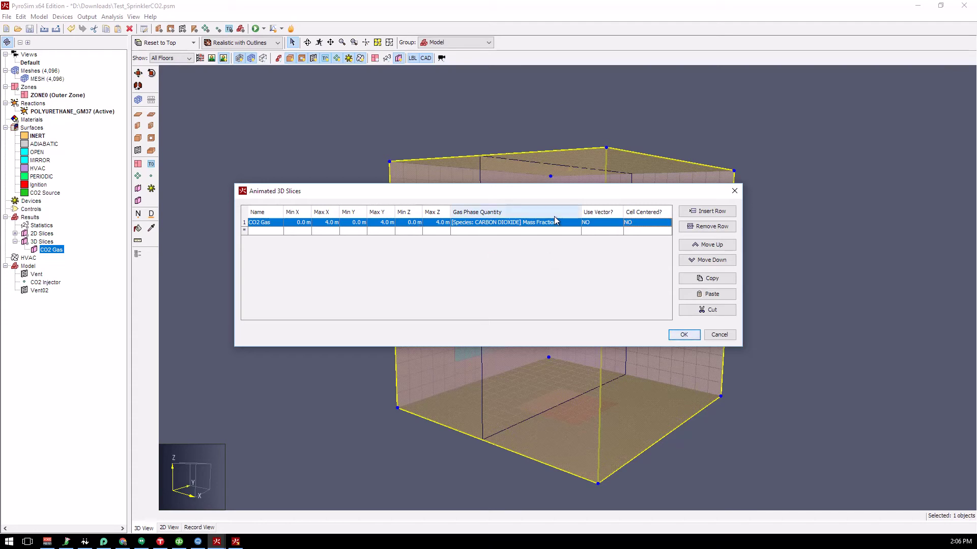
{"action": "left_click", "coordinate": [499, 224]}
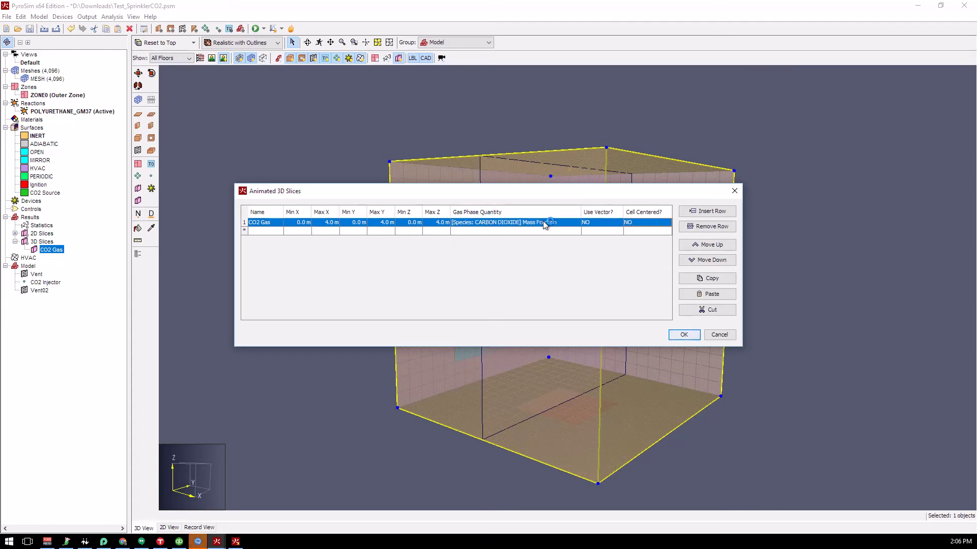
{"action": "left_click", "coordinate": [714, 334]}
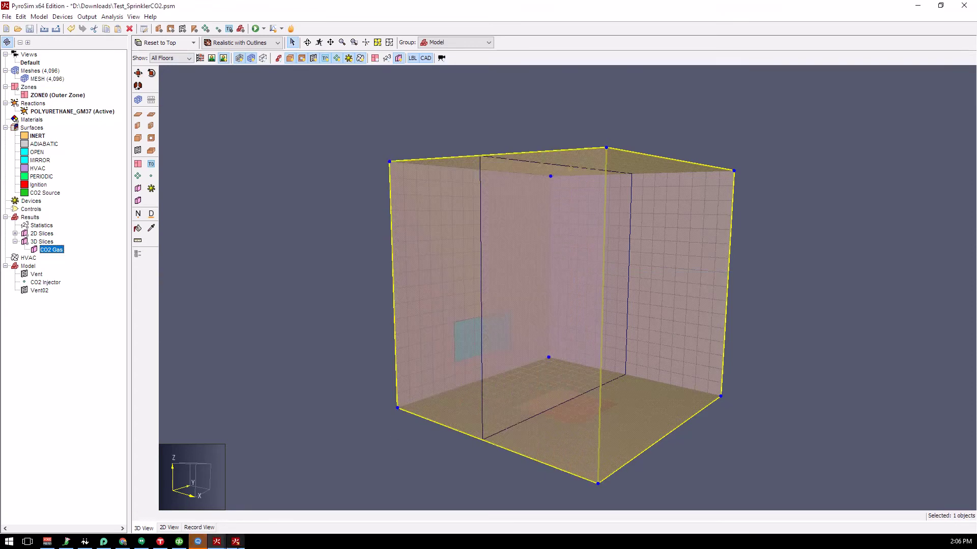
Step: Switch to the Test_SprinklerCO2.smv results, widen the results tree, and hide all isosurfaces
{"action": "left_click", "coordinate": [235, 542]}
{"action": "left_click_drag", "start_coordinate": [457, 313], "coordinate": [477, 245]}
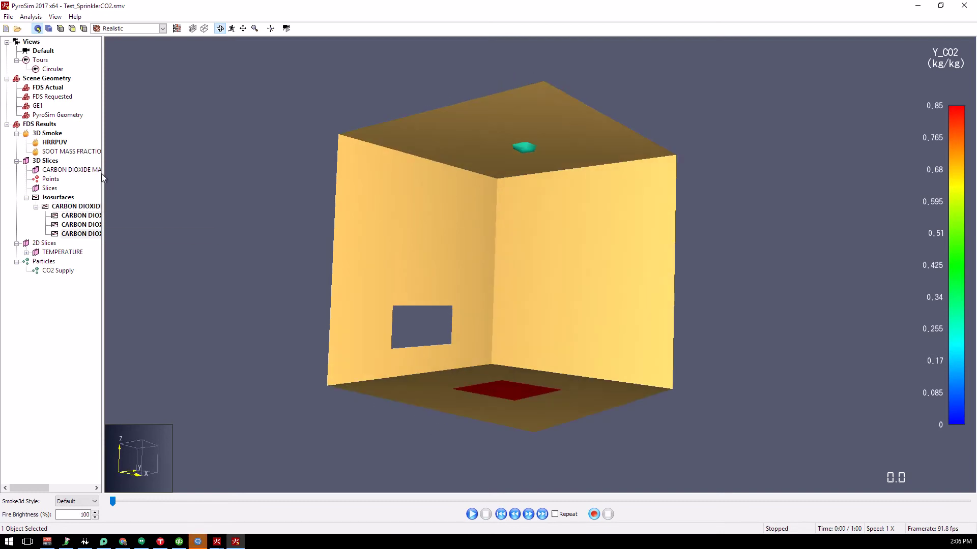
{"action": "left_click_drag", "start_coordinate": [102, 173], "coordinate": [136, 179]}
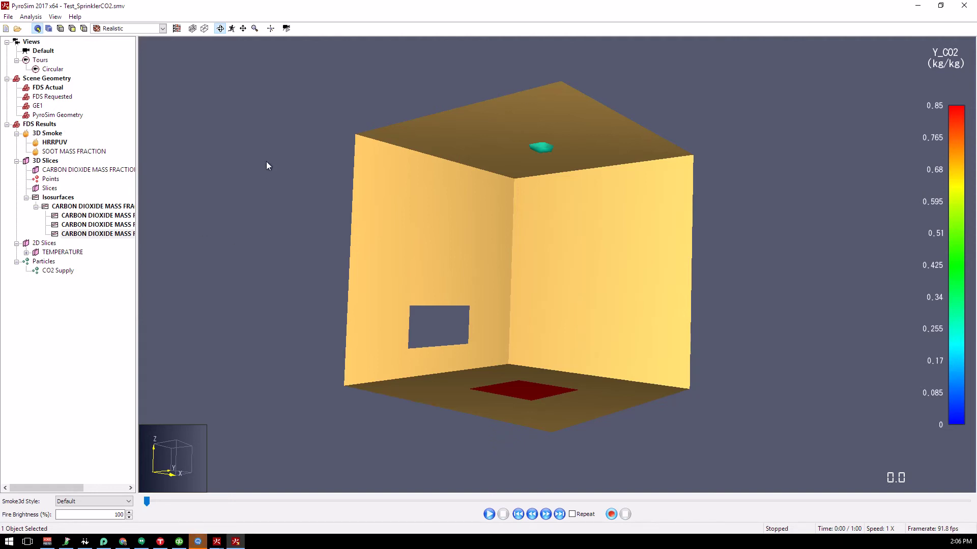
{"action": "double_click", "coordinate": [52, 199]}
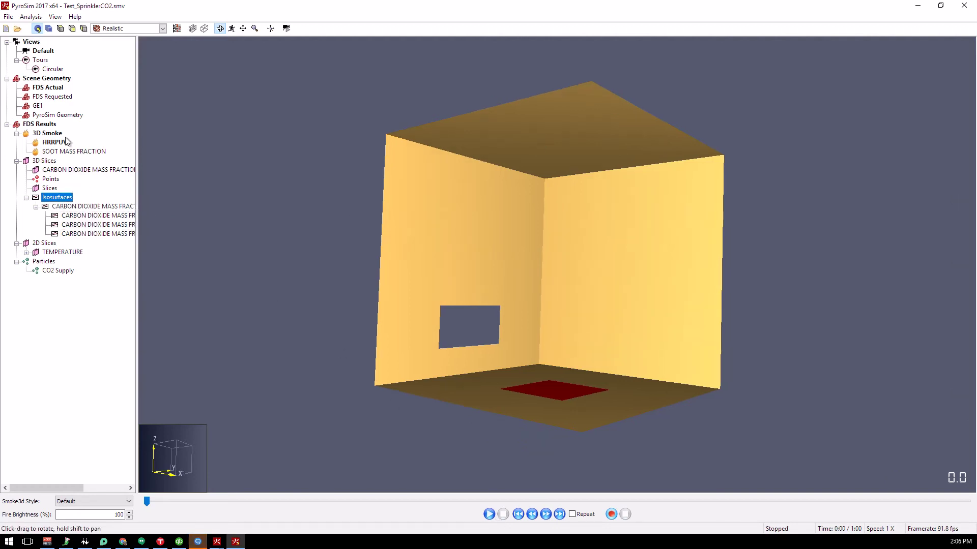
Step: Play the HRRPUV fire results without CO2 isosurfaces, watch the flames from several angles, and stop playback
{"action": "left_click", "coordinate": [489, 514]}
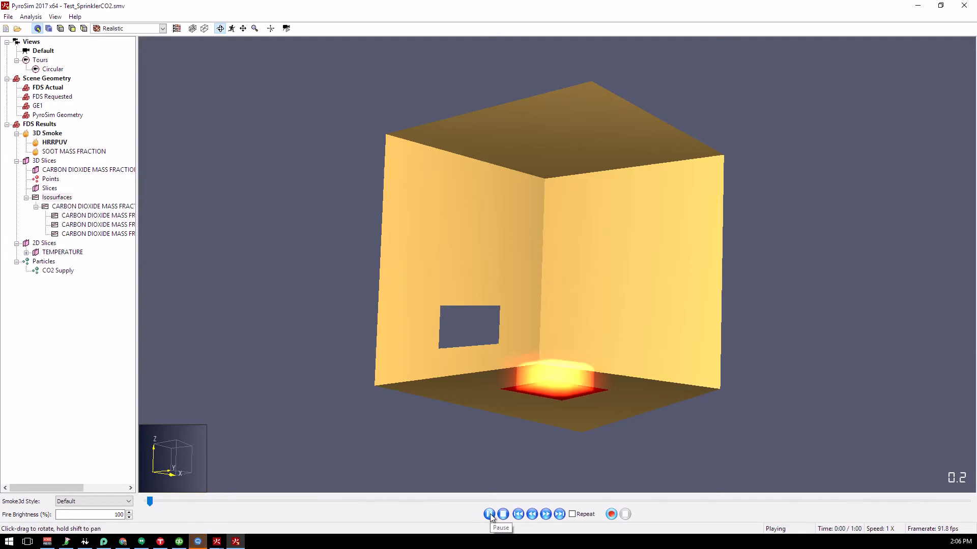
{"action": "left_click_drag", "start_coordinate": [534, 395], "coordinate": [557, 449]}
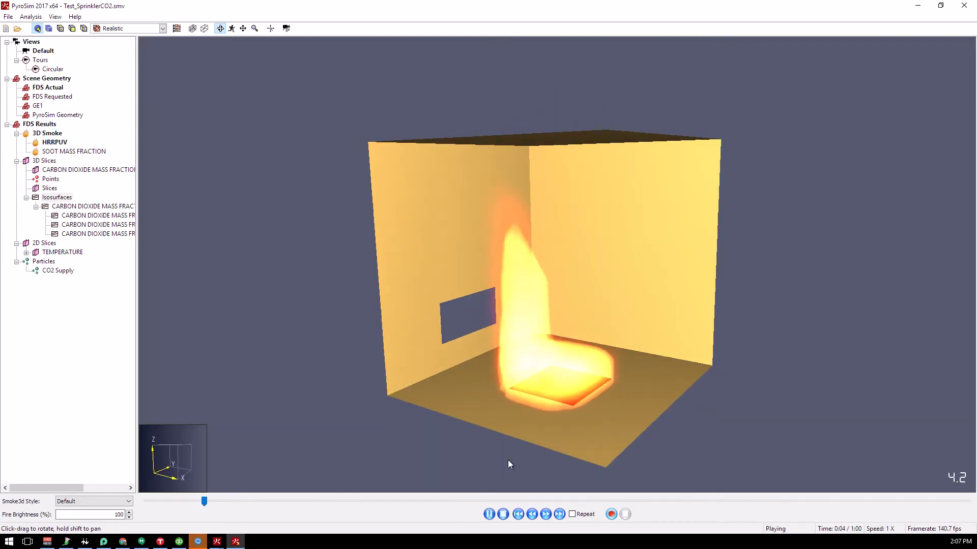
{"action": "left_click_drag", "start_coordinate": [573, 369], "coordinate": [497, 301]}
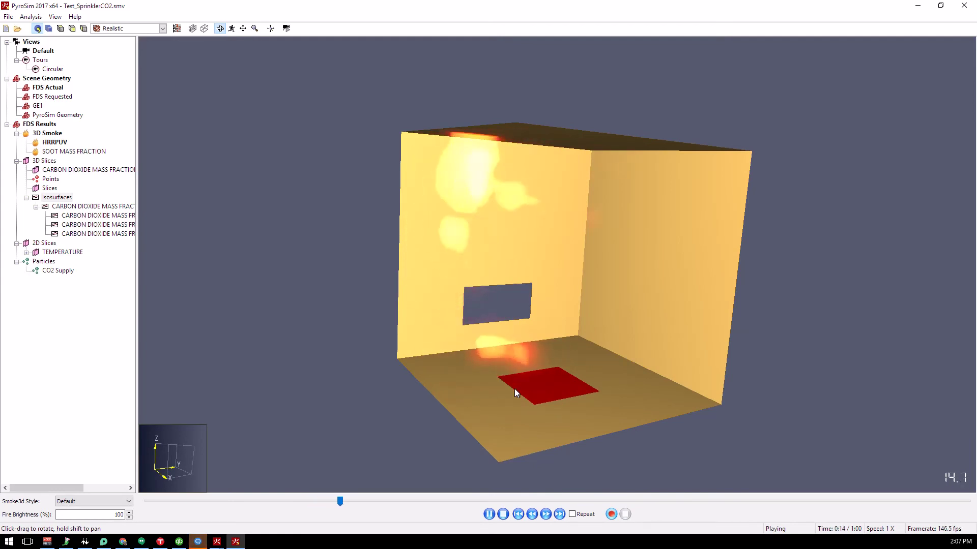
{"action": "left_click", "coordinate": [508, 515]}
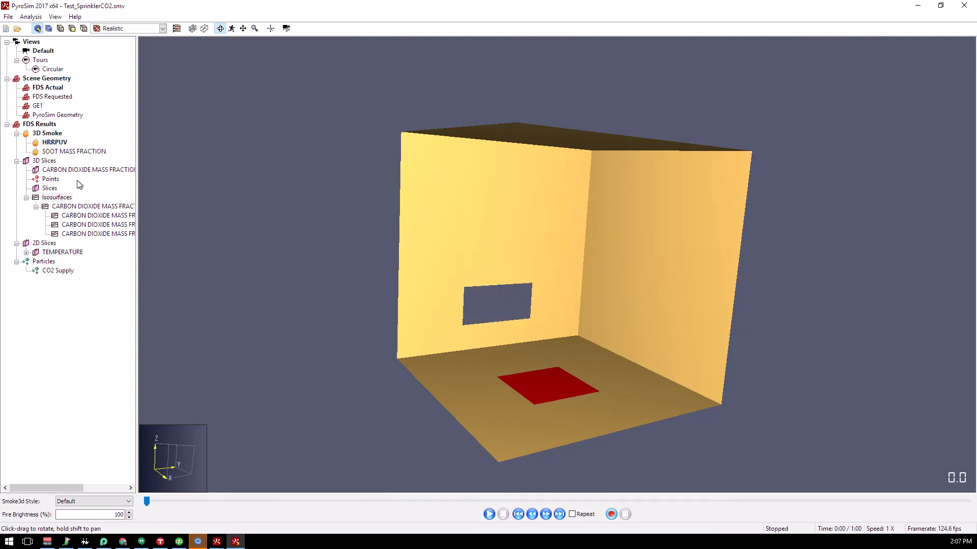
Step: Show the carbon dioxide mass fraction isosurfaces at time zero and widen the results tree to read their levels
{"action": "double_click", "coordinate": [76, 209]}
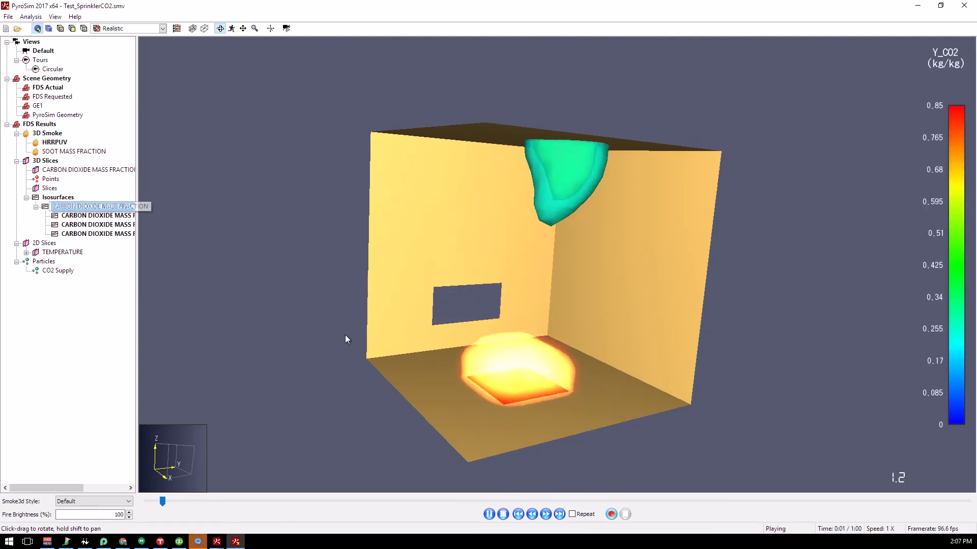
{"action": "left_click", "coordinate": [502, 514]}
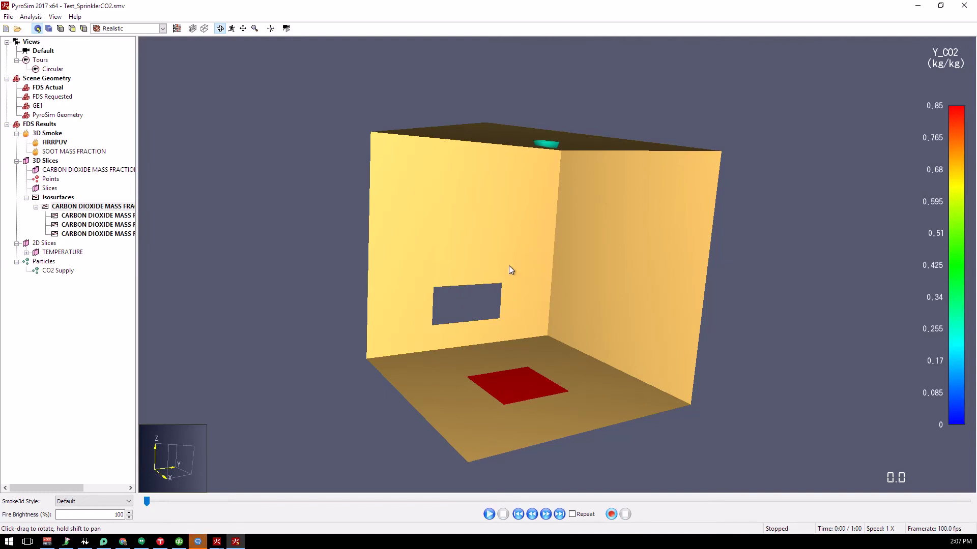
{"action": "left_click_drag", "start_coordinate": [136, 221], "coordinate": [191, 221]}
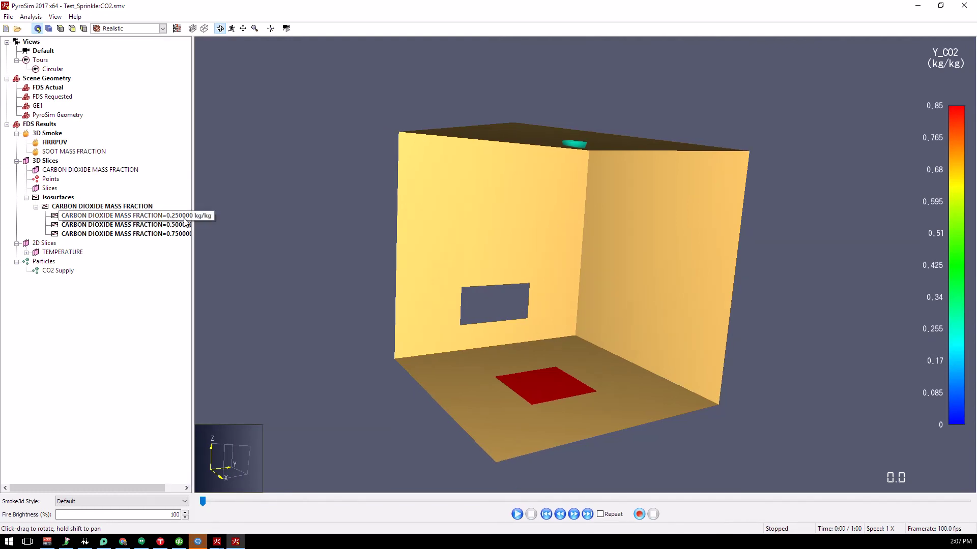
{"action": "left_click", "coordinate": [177, 216]}
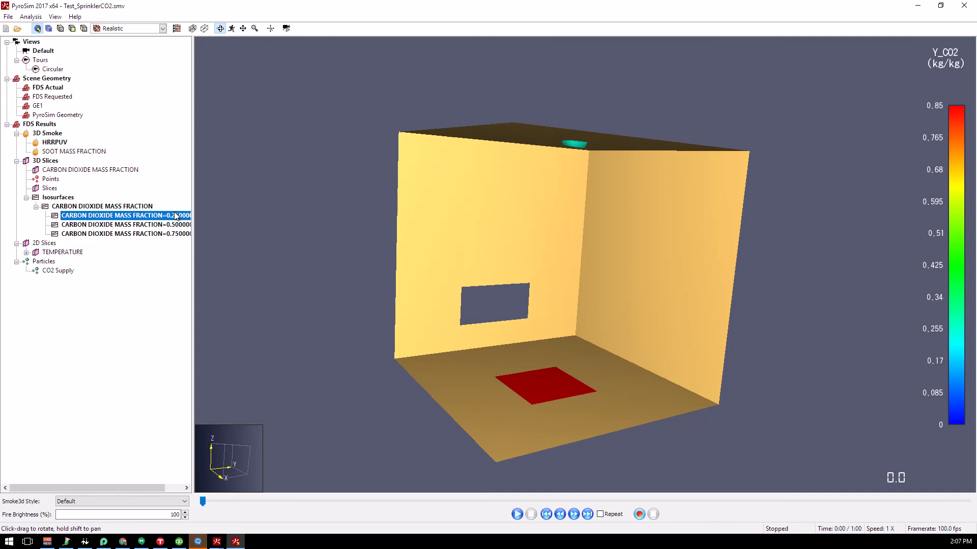
Step: Play the simulation with the carbon dioxide isosurfaces and examine how the gas spreads over the fire from several angles
{"action": "left_click", "coordinate": [516, 514]}
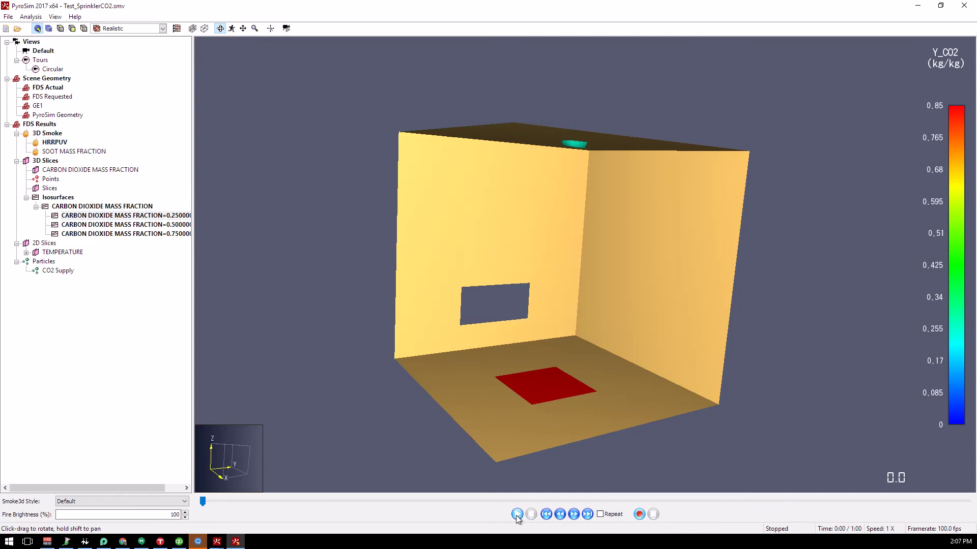
{"action": "left_click_drag", "start_coordinate": [558, 250], "coordinate": [562, 331]}
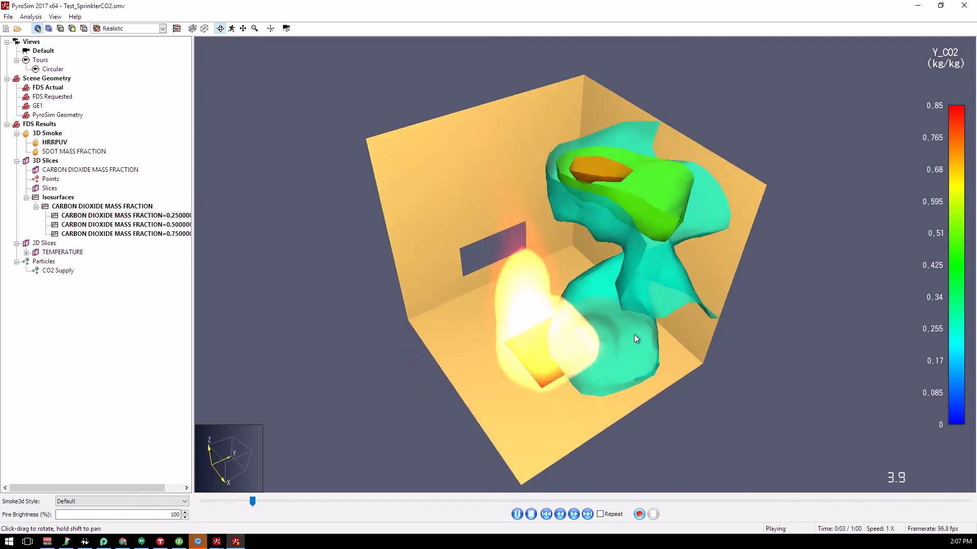
{"action": "mouse_move", "coordinate": [572, 358]}
{"action": "left_mouse_down"}
{"action": "mouse_move", "coordinate": [632, 338]}
{"action": "mouse_move", "coordinate": [636, 217]}
{"action": "mouse_move", "coordinate": [588, 363]}
{"action": "left_mouse_up"}
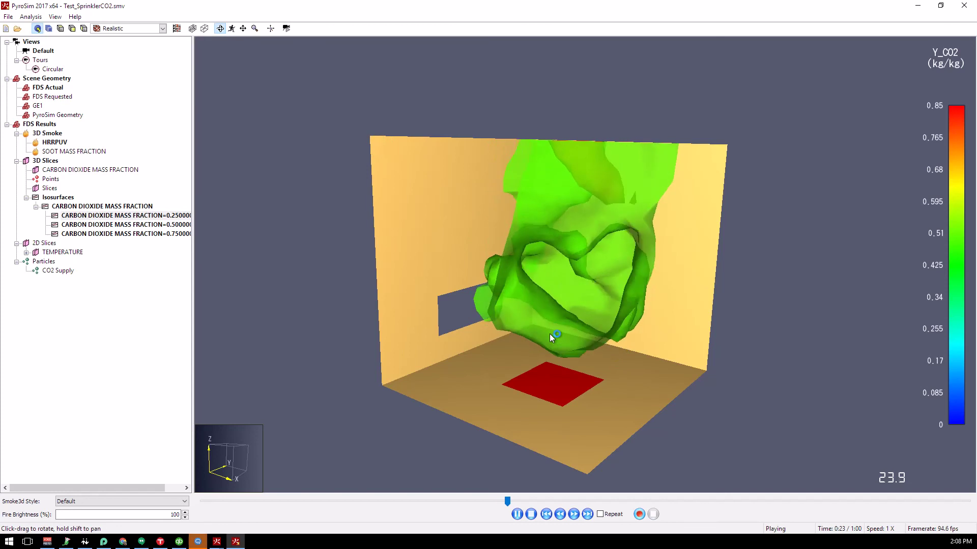
{"action": "left_click_drag", "start_coordinate": [614, 288], "coordinate": [596, 330]}
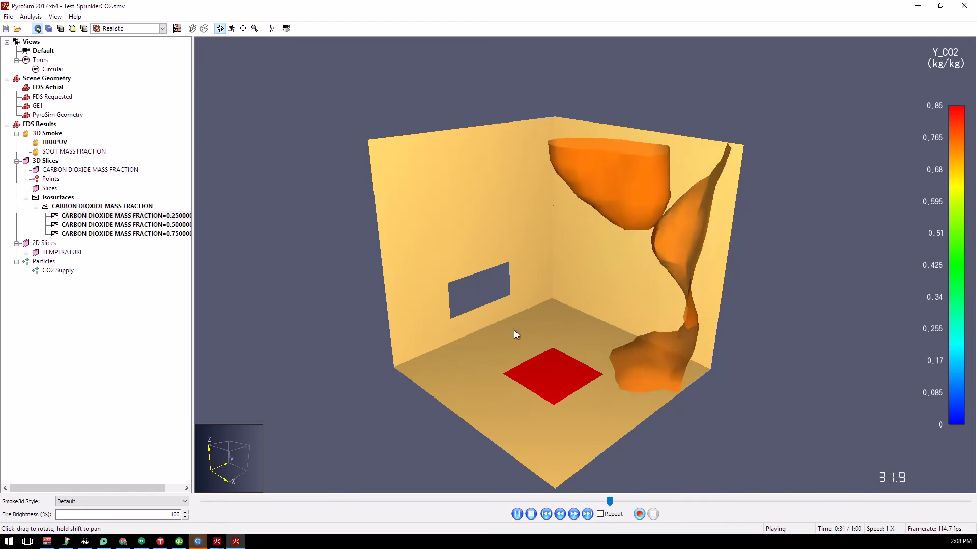
{"action": "left_click_drag", "start_coordinate": [514, 330], "coordinate": [649, 324]}
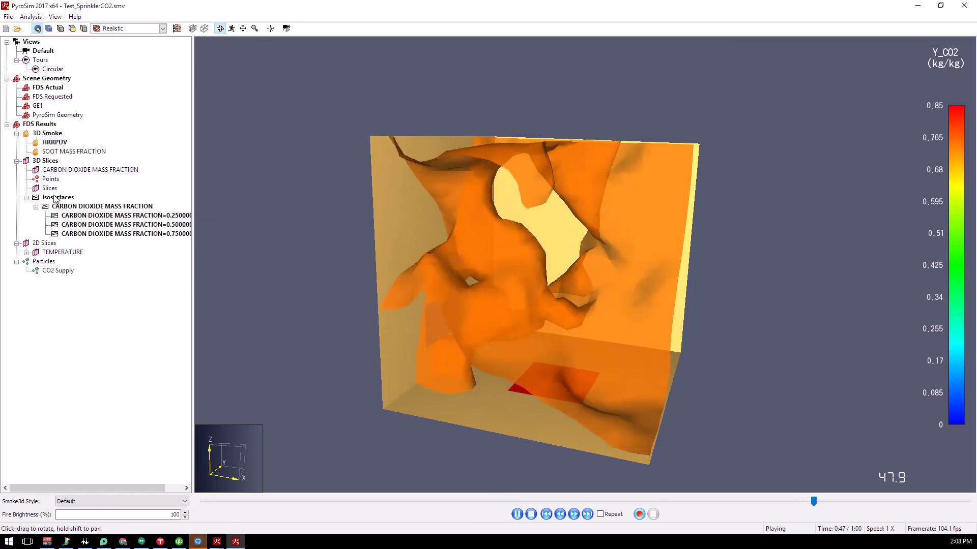
Step: Show the soot mass fraction smoke, inspect the room from different angles, and hide the smoke again
{"action": "left_click", "coordinate": [89, 152]}
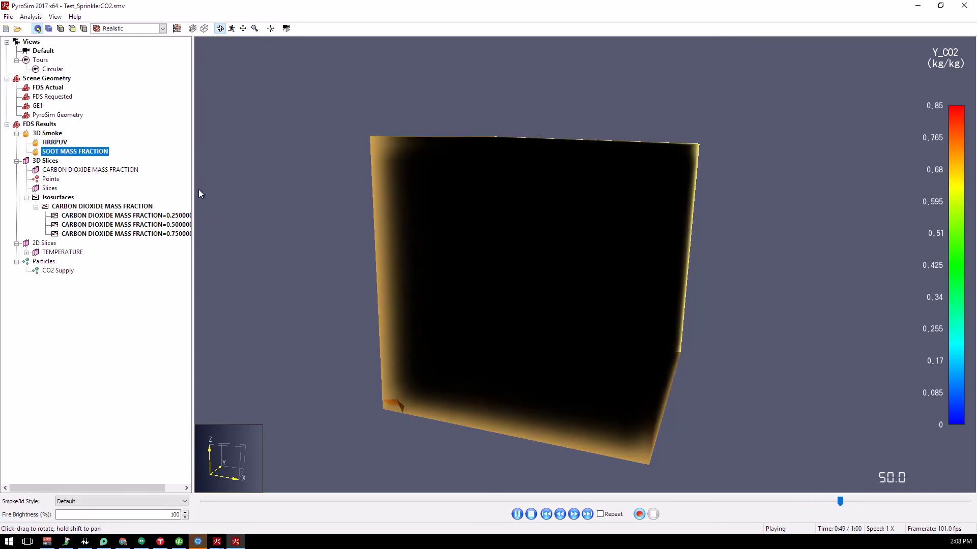
{"action": "left_click_drag", "start_coordinate": [557, 247], "coordinate": [421, 320]}
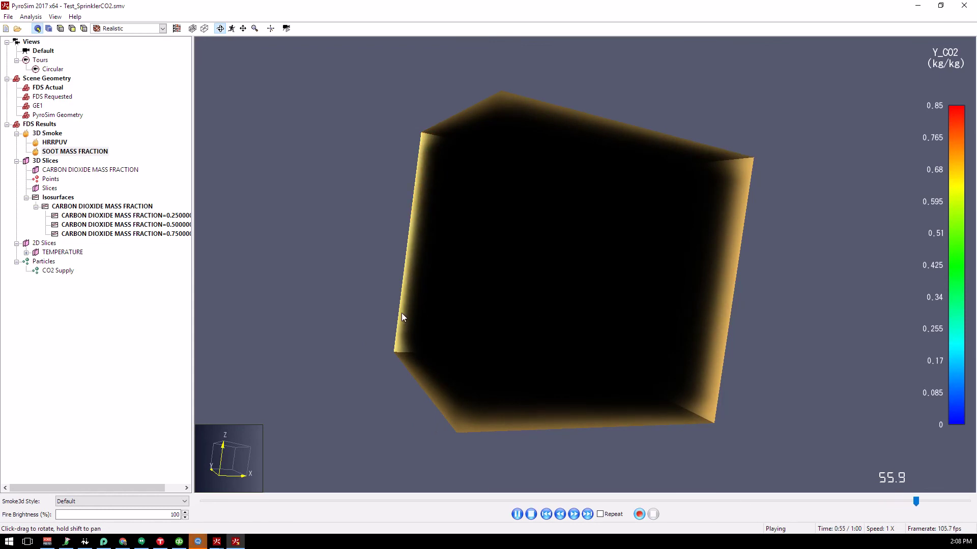
{"action": "left_click_drag", "start_coordinate": [563, 186], "coordinate": [459, 222]}
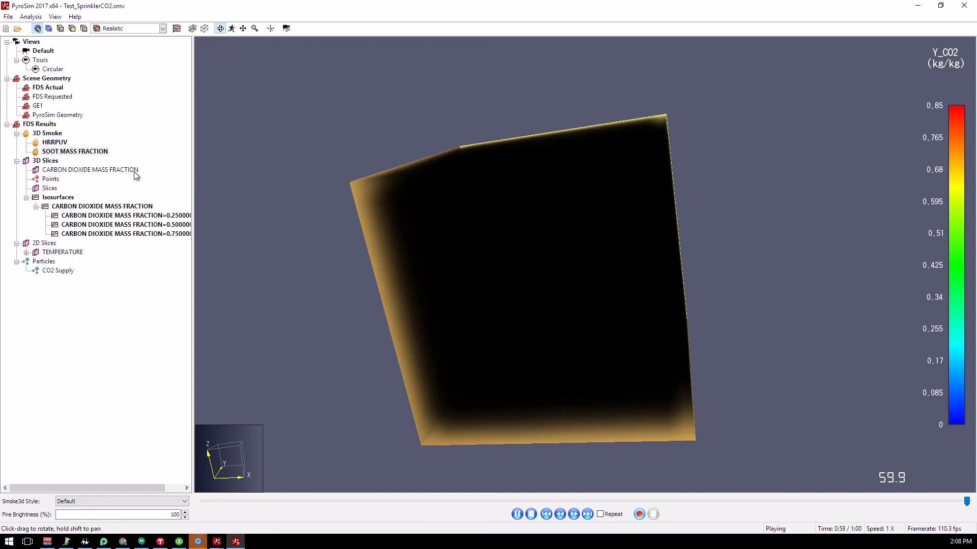
{"action": "double_click", "coordinate": [67, 152]}
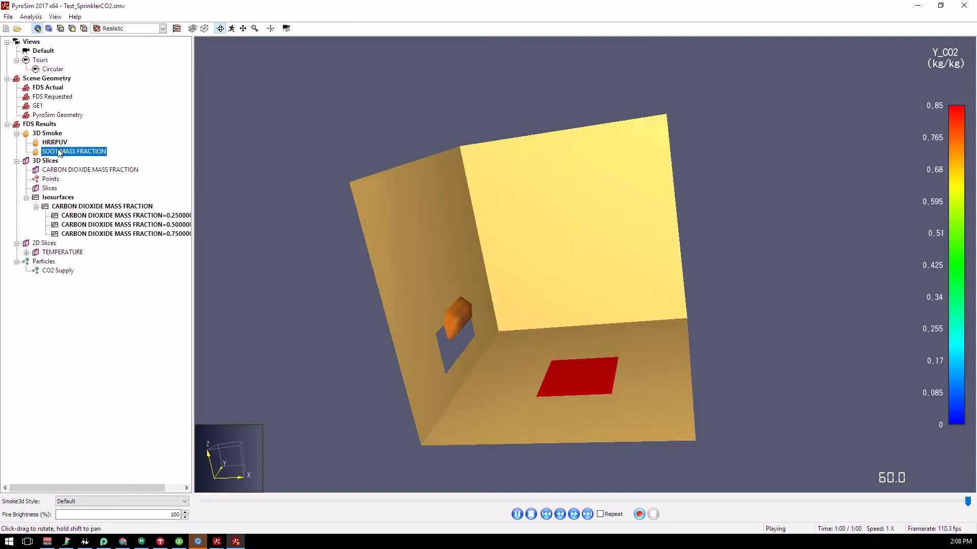
Step: Replace the isosurfaces with the carbon dioxide mass fraction 3D slice and watch its playback in the room
{"action": "double_click", "coordinate": [57, 200]}
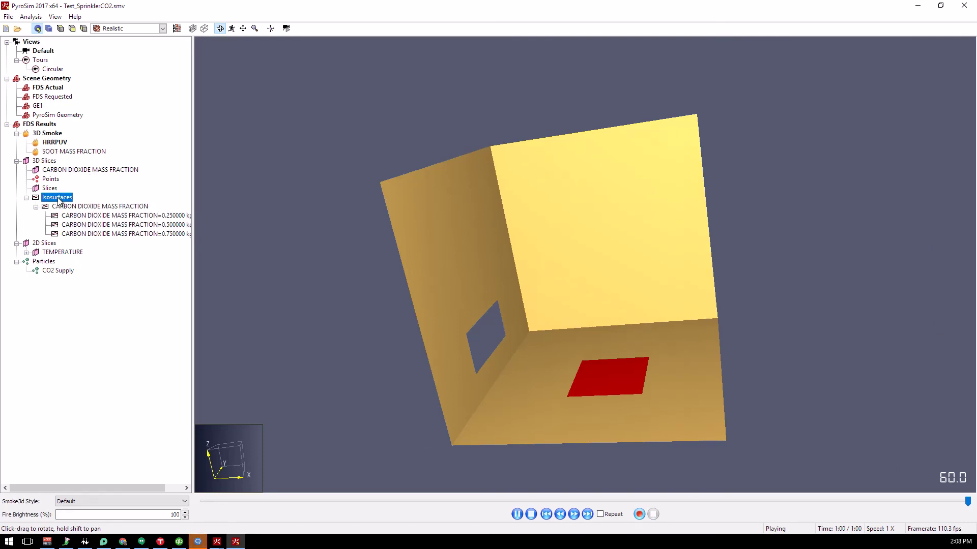
{"action": "double_click", "coordinate": [66, 172]}
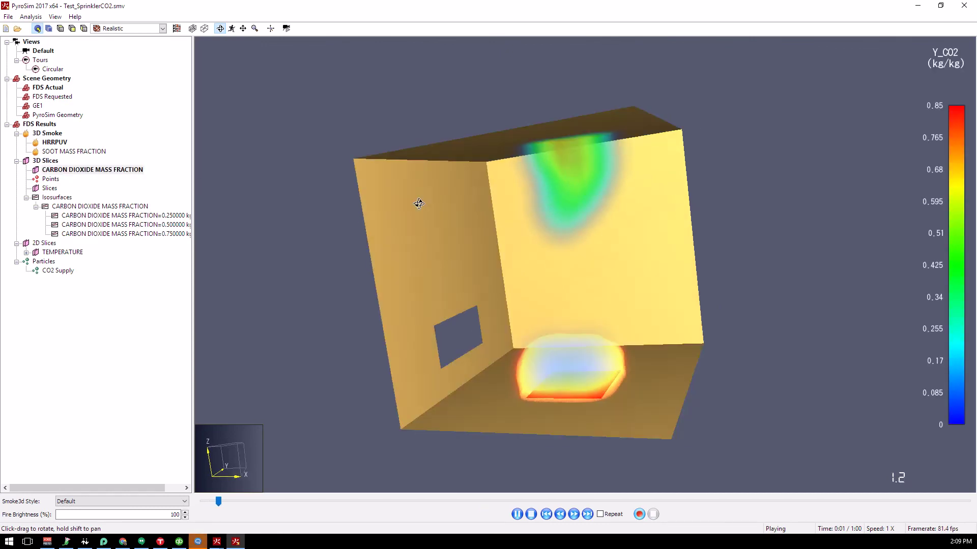
{"action": "left_click_drag", "start_coordinate": [498, 213], "coordinate": [506, 244]}
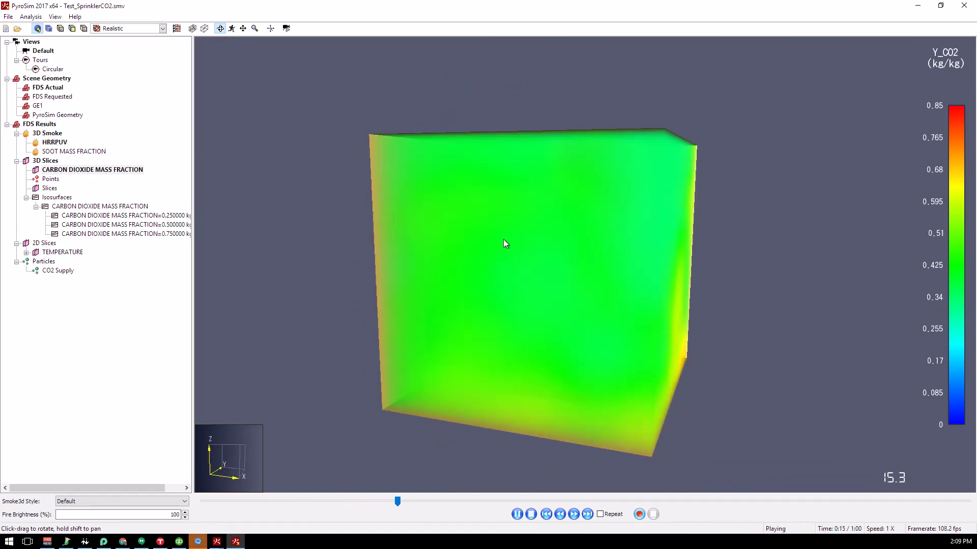
Step: Review the sample factor in the carbon dioxide mass fraction 3D slice's properties without changing it
{"action": "right_click", "coordinate": [106, 172]}
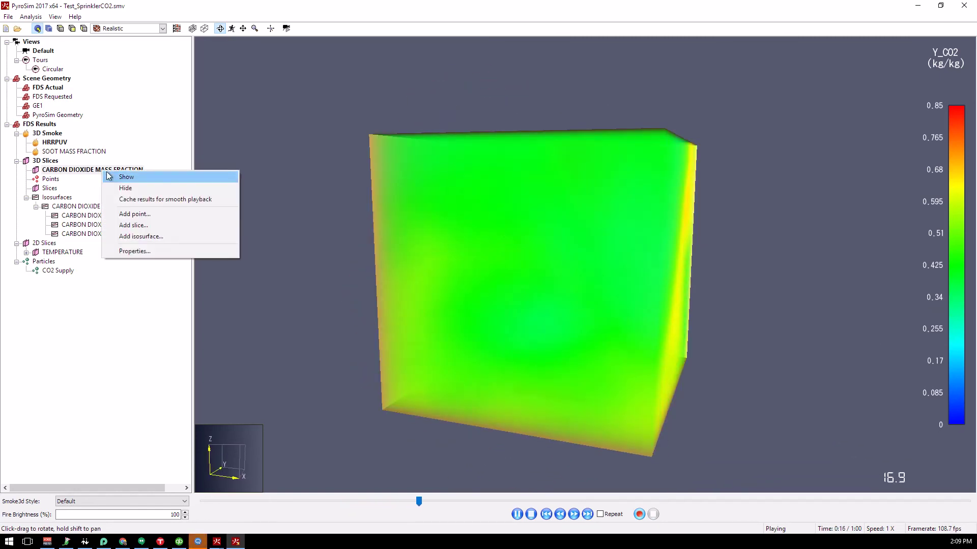
{"action": "left_click", "coordinate": [135, 251]}
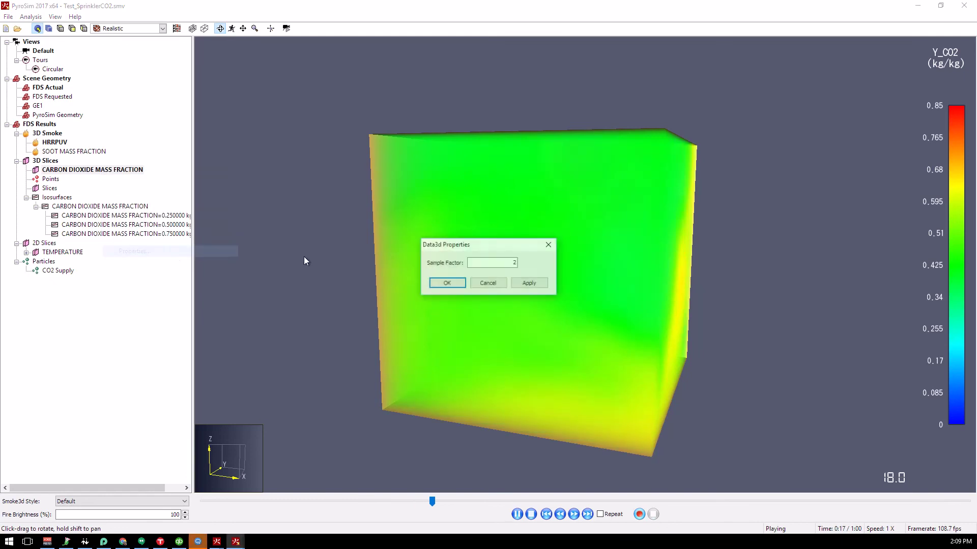
{"action": "double_click", "coordinate": [515, 262]}
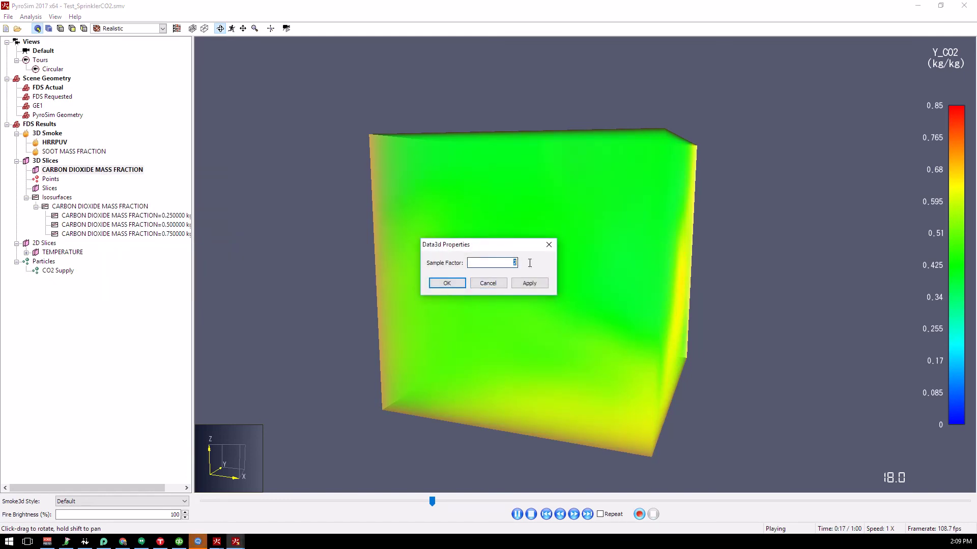
{"action": "left_click", "coordinate": [487, 283]}
{"action": "right_click", "coordinate": [84, 175]}
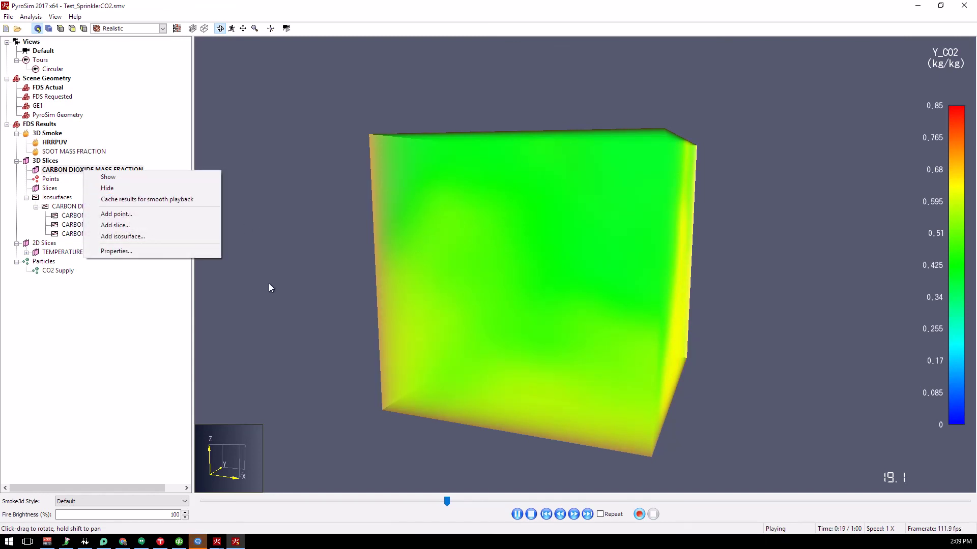
{"action": "left_click", "coordinate": [177, 251]}
{"action": "left_click", "coordinate": [488, 283]}
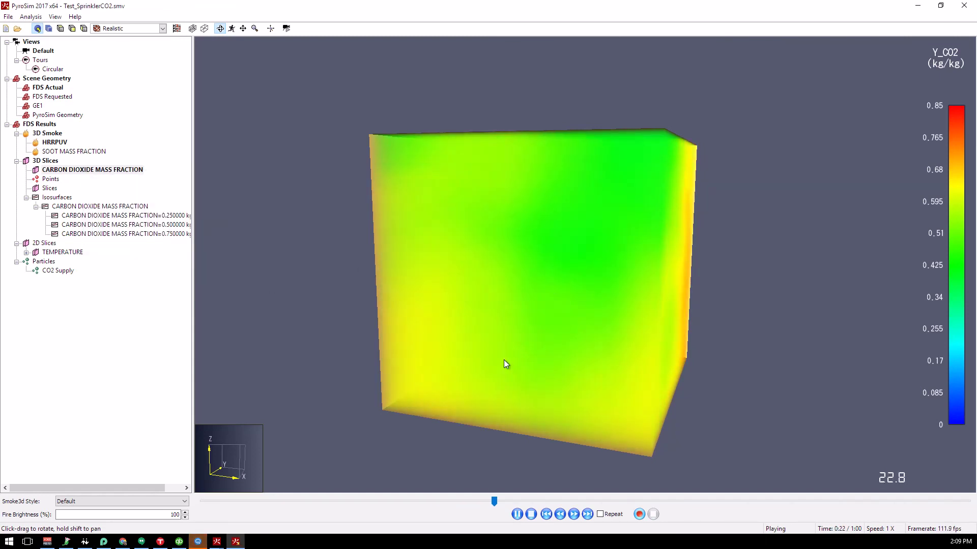
Step: Examine the carbon dioxide 3D slice from other sides of the room while the simulation plays
{"action": "left_click_drag", "start_coordinate": [506, 364], "coordinate": [630, 328]}
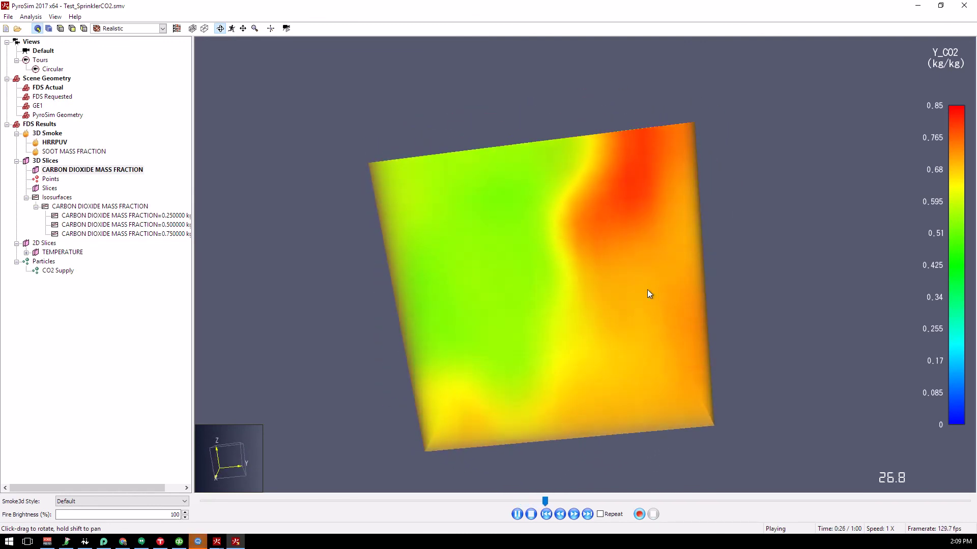
{"action": "mouse_move", "coordinate": [555, 330]}
{"action": "left_mouse_down"}
{"action": "mouse_move", "coordinate": [596, 332]}
{"action": "mouse_move", "coordinate": [606, 323]}
{"action": "mouse_move", "coordinate": [560, 316]}
{"action": "left_mouse_up"}
{"action": "left_click_drag", "start_coordinate": [560, 349], "coordinate": [562, 326]}
Step: Advance the simulation to its end at 60 seconds and examine the carbon dioxide distribution from several angles, including from below
{"action": "left_click_drag", "start_coordinate": [667, 502], "coordinate": [964, 503]}
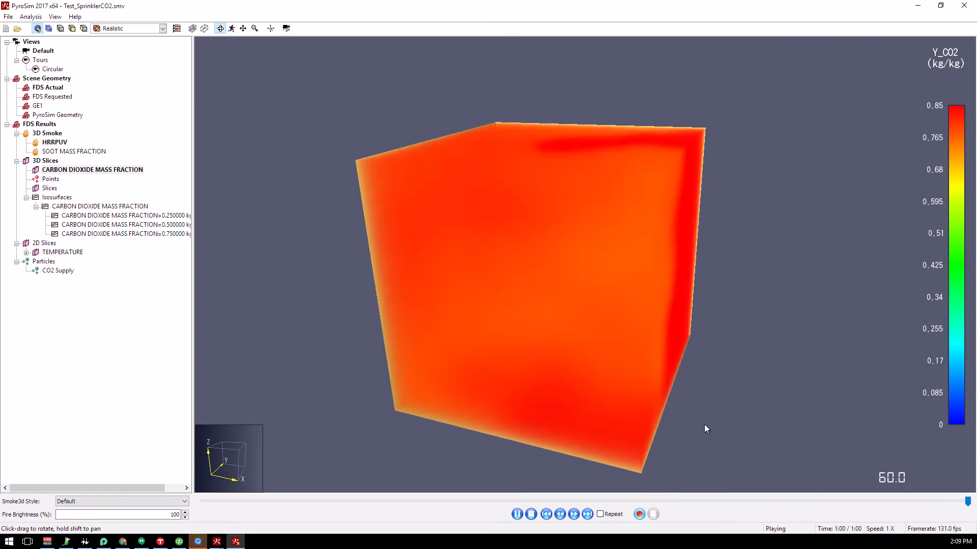
{"action": "left_click_drag", "start_coordinate": [706, 429], "coordinate": [696, 254]}
{"action": "left_click_drag", "start_coordinate": [600, 278], "coordinate": [489, 307]}
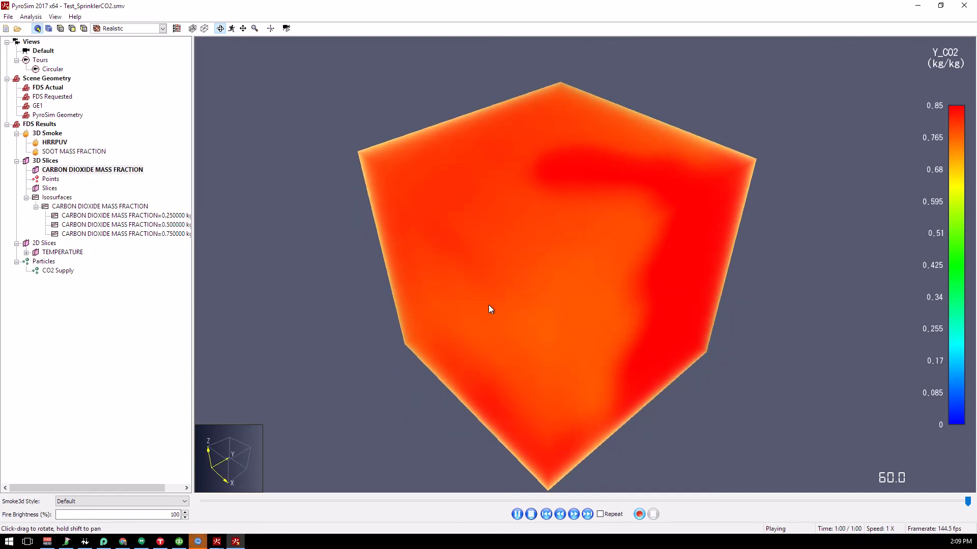
{"action": "left_click_drag", "start_coordinate": [593, 343], "coordinate": [624, 195]}
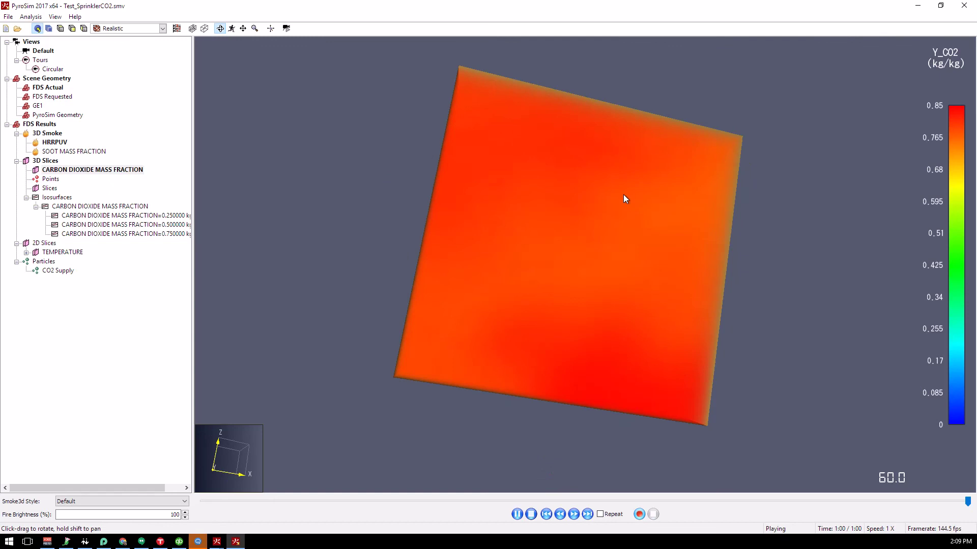
{"action": "left_click_drag", "start_coordinate": [446, 246], "coordinate": [767, 271]}
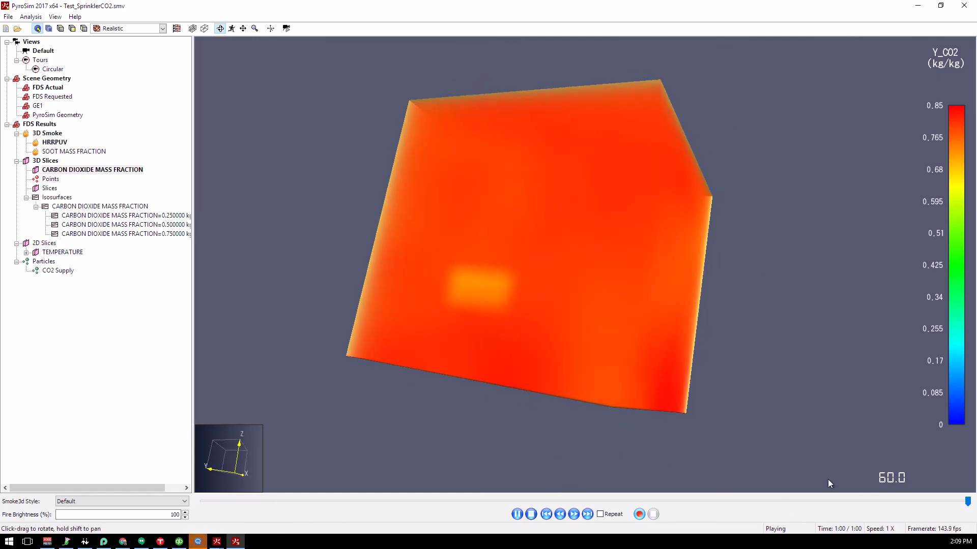
Step: Return the simulation to time zero, stop playback, and view the room's floor and burner from above
{"action": "left_click", "coordinate": [546, 514]}
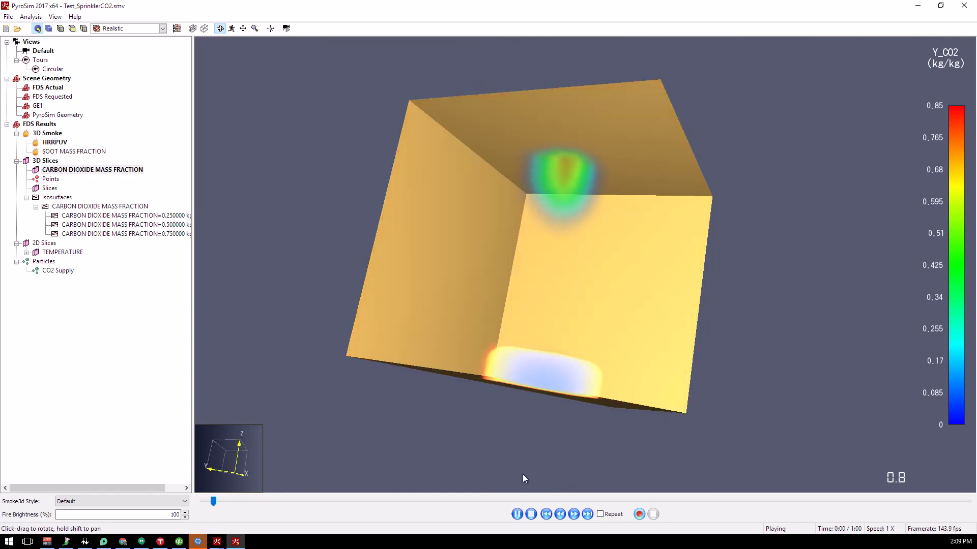
{"action": "left_click", "coordinate": [531, 514]}
{"action": "left_click_drag", "start_coordinate": [544, 490], "coordinate": [533, 309]}
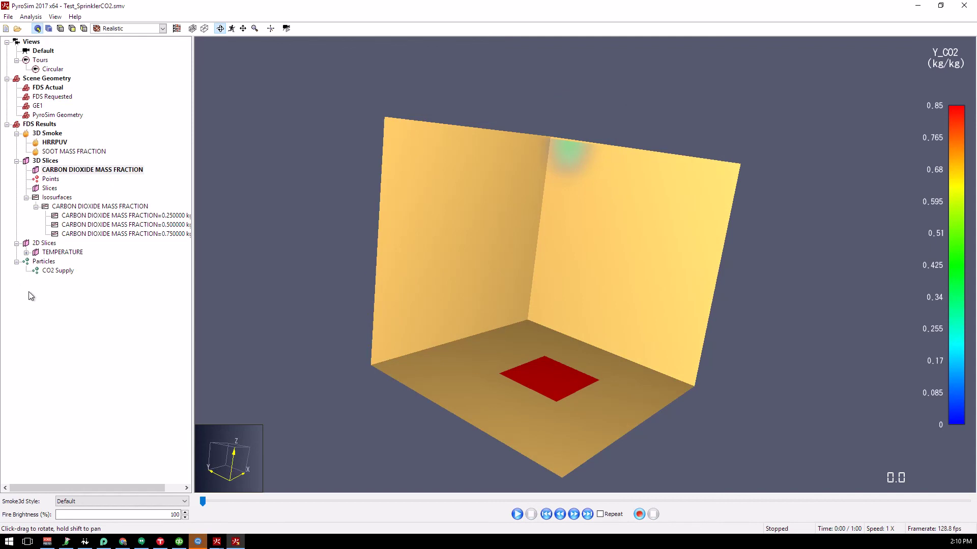
Step: Show the CO2 Supply particles, play the simulation, and stop it at time zero to inspect the injector point near the ceiling
{"action": "scroll", "coordinate": [572, 145], "scroll_direction": "up", "scroll_amount": 5}
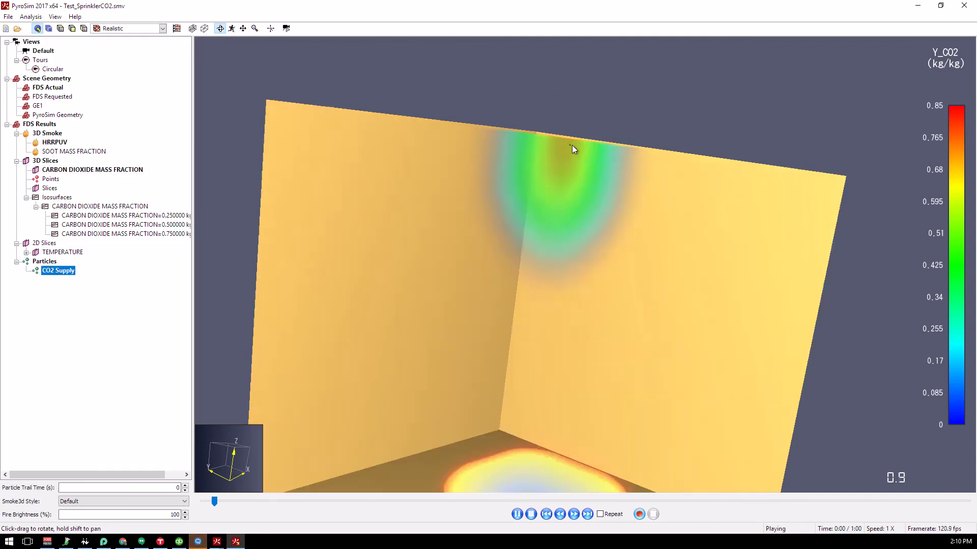
{"action": "left_click_drag", "start_coordinate": [543, 351], "coordinate": [543, 225]}
{"action": "left_click_drag", "start_coordinate": [546, 388], "coordinate": [432, 319]}
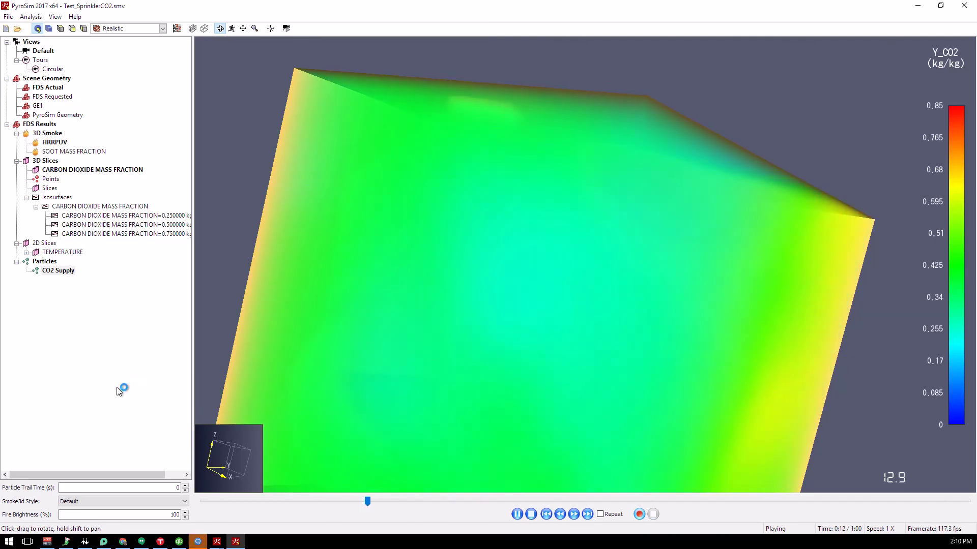
{"action": "left_click", "coordinate": [532, 514]}
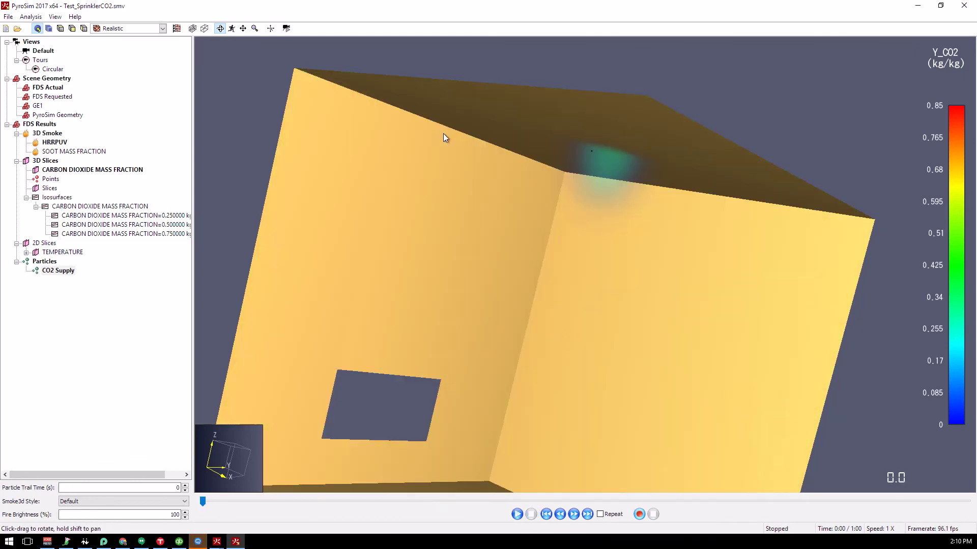
{"action": "left_click_drag", "start_coordinate": [444, 134], "coordinate": [300, 242]}
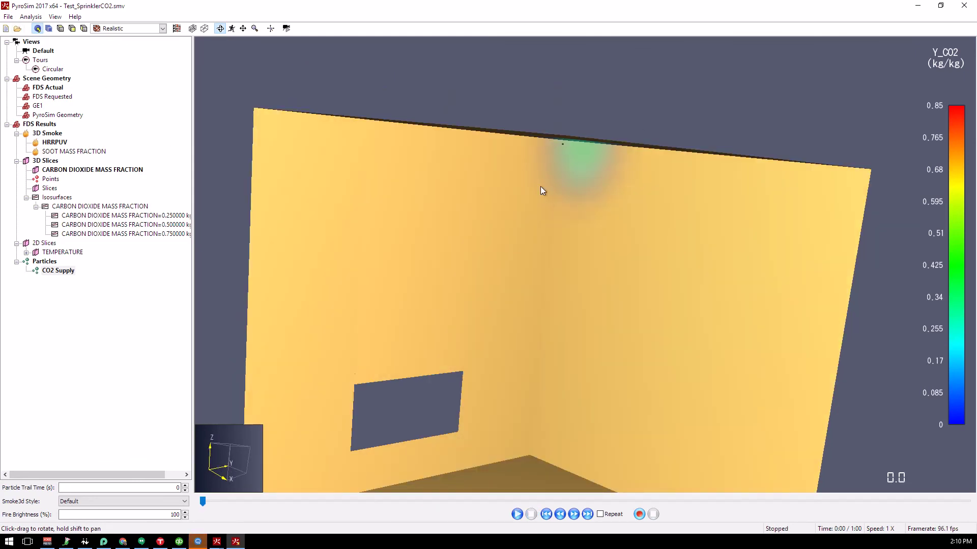
{"action": "left_click_drag", "start_coordinate": [542, 191], "coordinate": [913, 65]}
Step: Close the simulation results and review the CO2 Injector's particle cloud properties in the model without changing them
{"action": "left_click", "coordinate": [968, 9]}
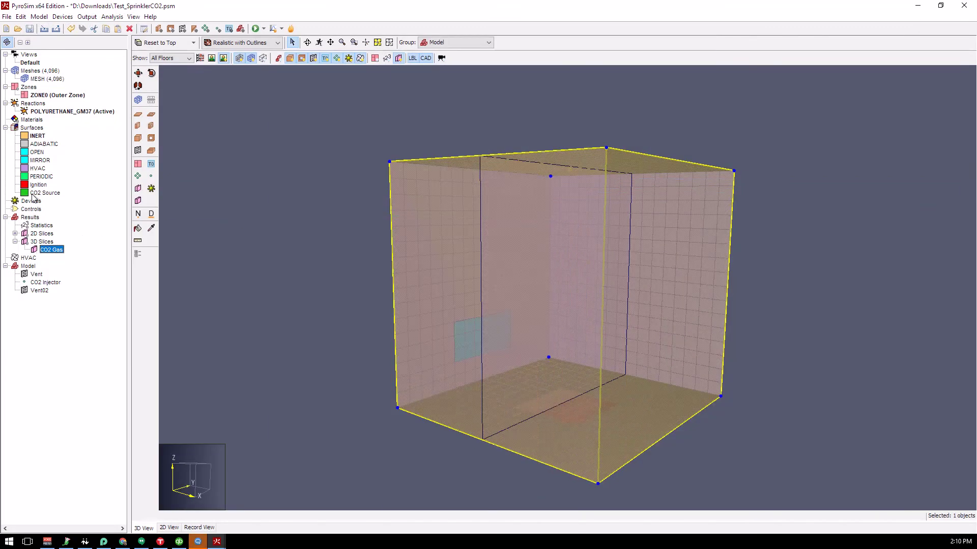
{"action": "double_click", "coordinate": [42, 284]}
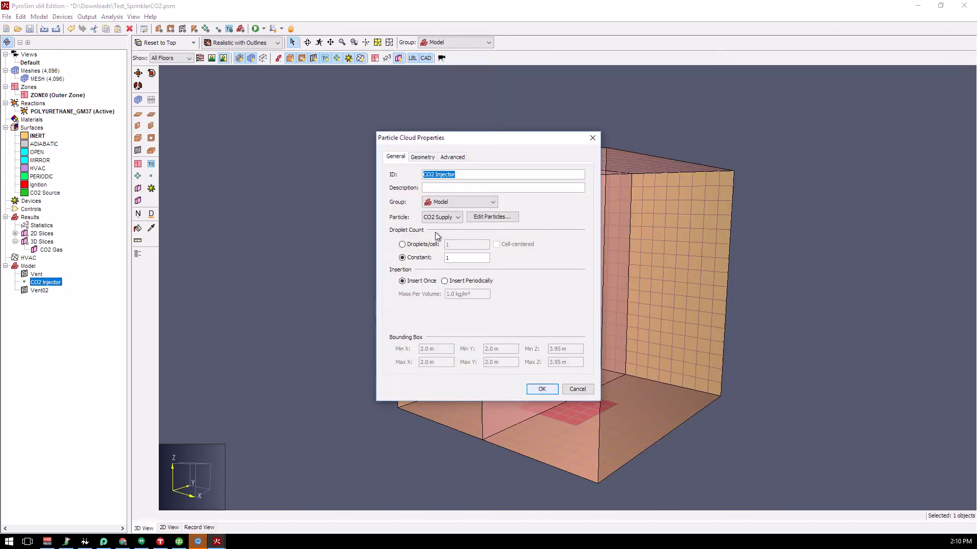
{"action": "left_click", "coordinate": [576, 390]}
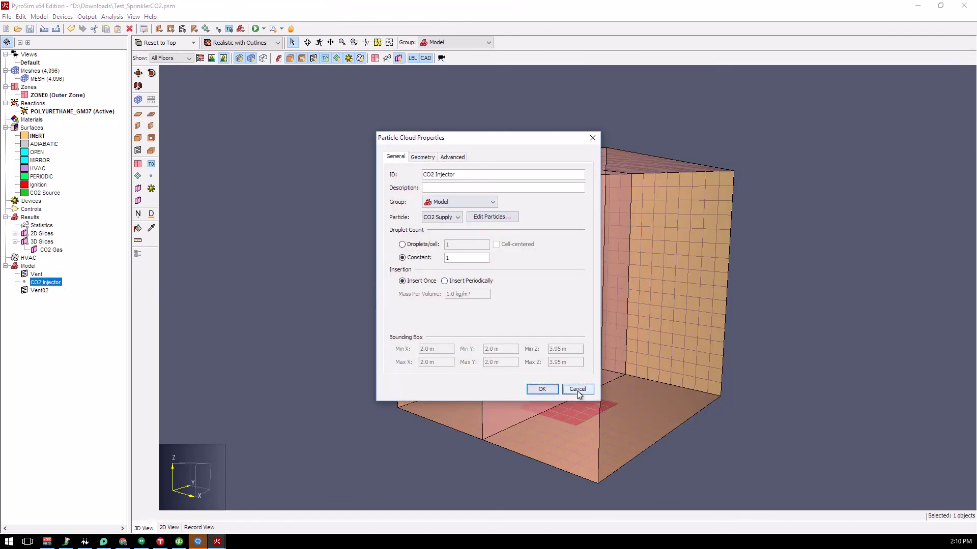